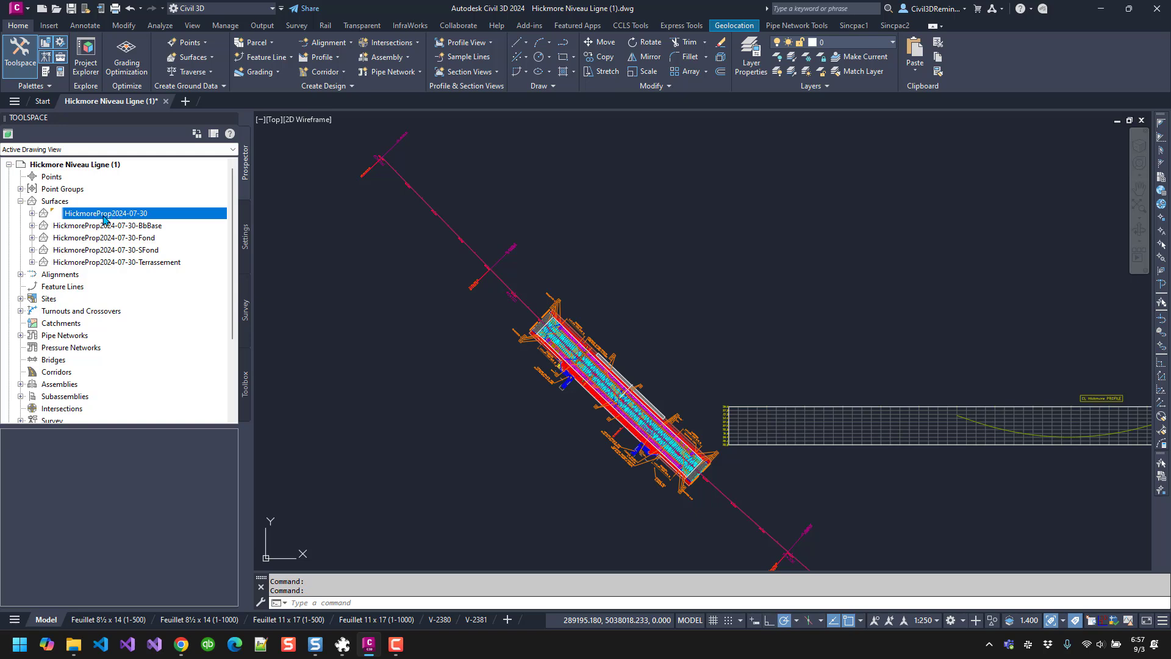
# - Select the HickmoreProp2024-07-30 surface in the drawing, isolate it, and dismiss the event viewer
pyautogui.rightClick(105, 218)
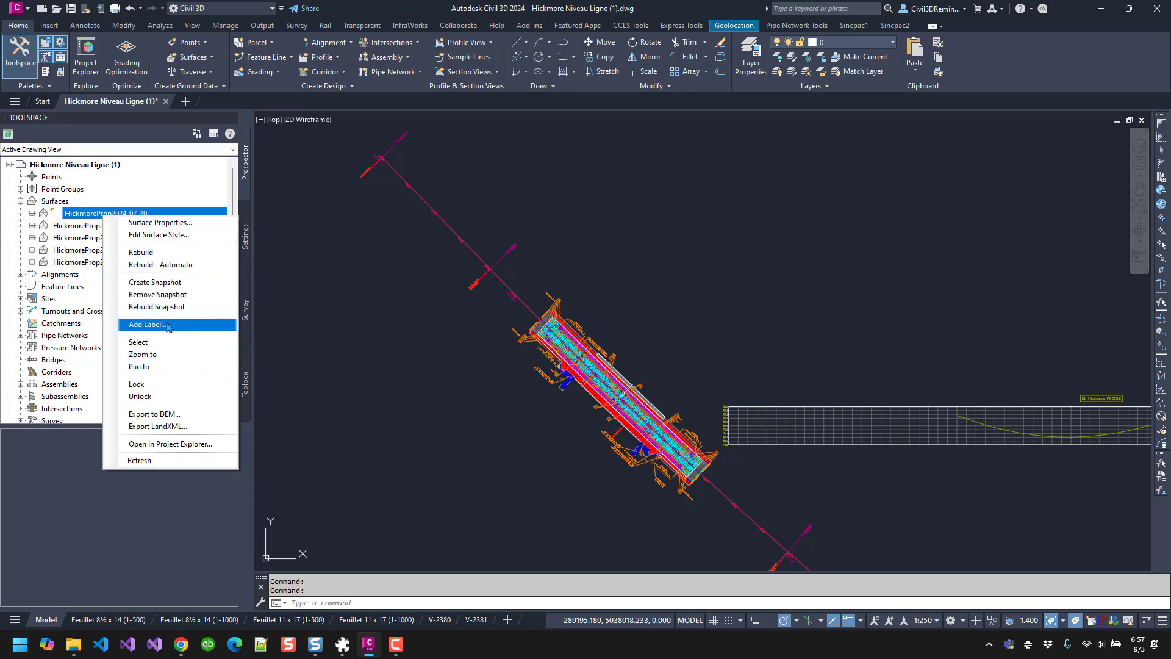
pyautogui.click(153, 342)
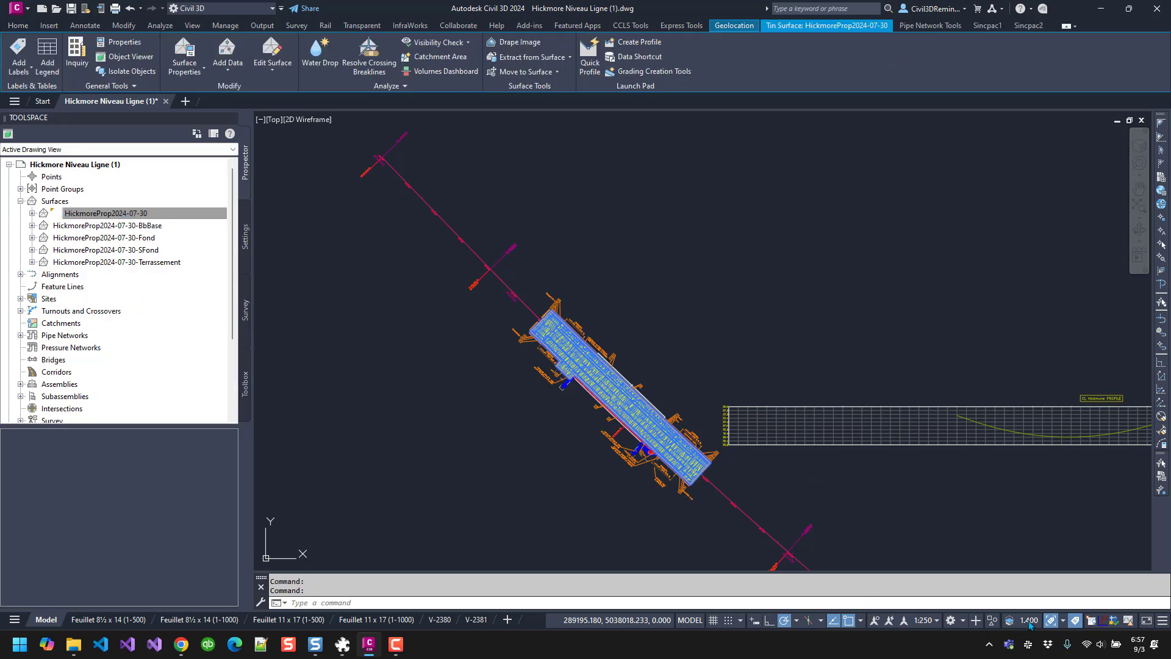
pyautogui.click(995, 621)
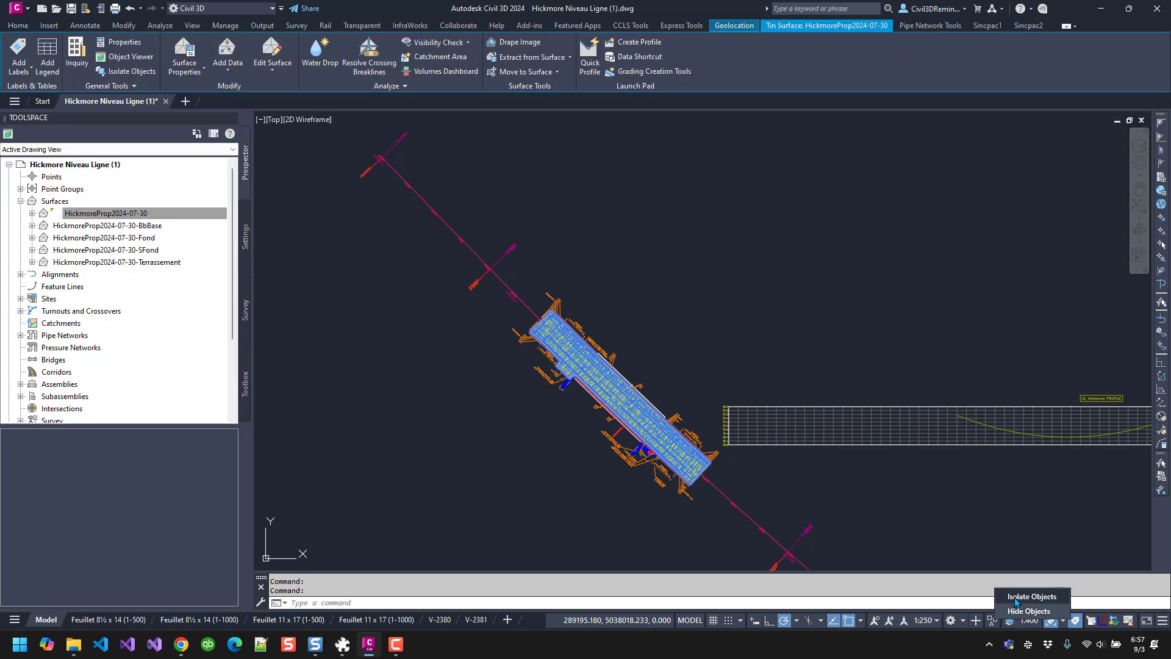
pyautogui.click(1016, 601)
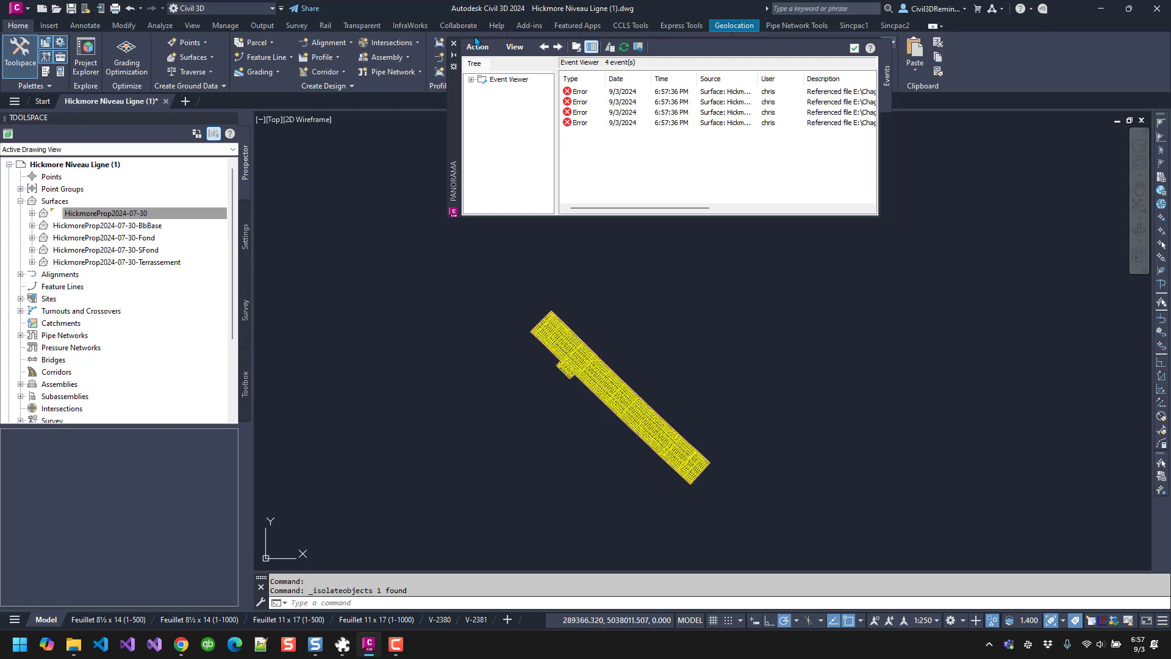
pyautogui.click(453, 43)
# - Examine the isolated surface's triangulation between its outer boundary and the inner breaklines
pyautogui.scroll(6, 575, 392)
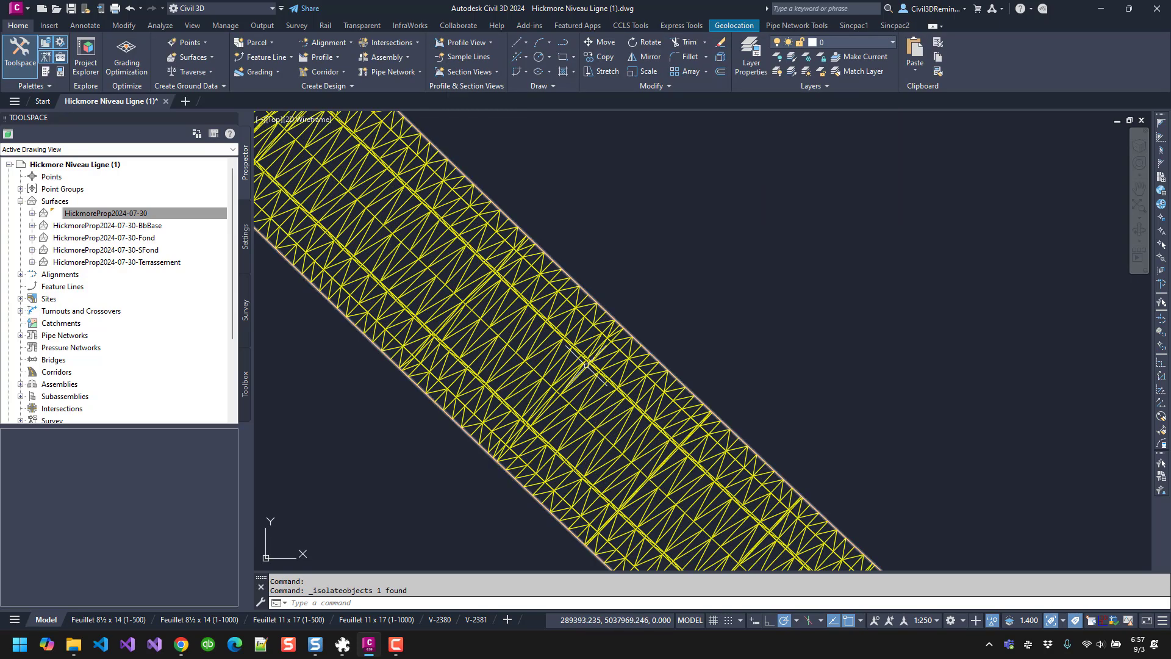
pyautogui.scroll(3, 586, 364)
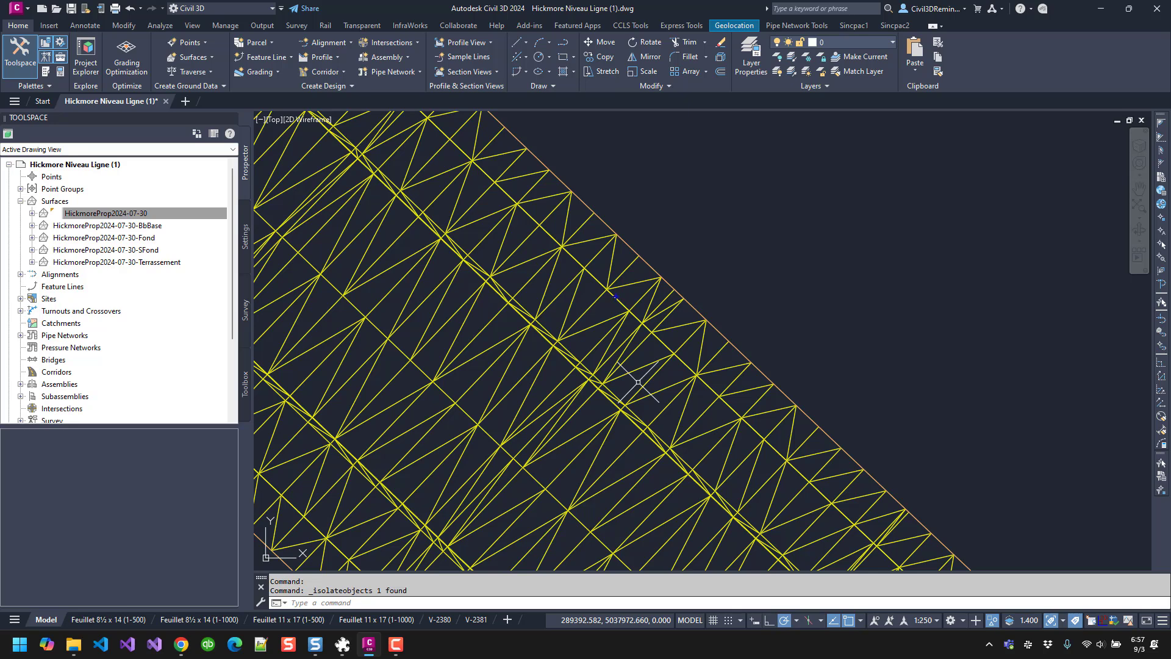
pyautogui.write('ty')
pyautogui.press('Escape')
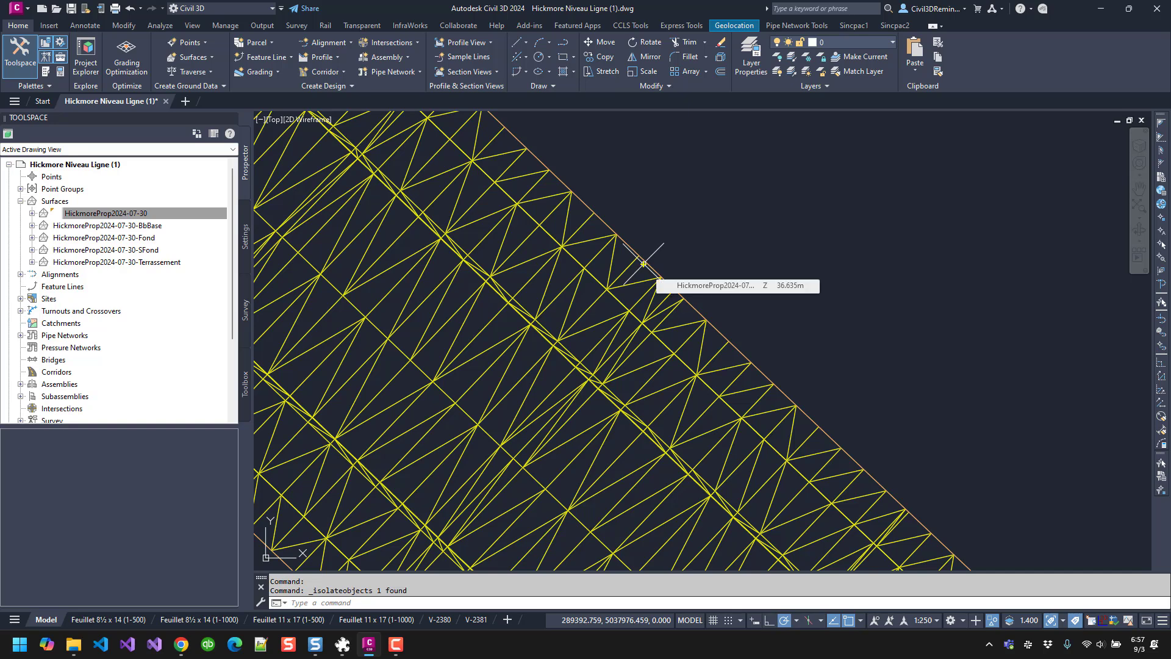
pyautogui.keyDown('ctrl'); pyautogui.keyDown('shift'); pyautogui.moveTo(666, 241); pyautogui.dragTo(680, 226); pyautogui.keyUp('shift'); pyautogui.keyUp('ctrl')
pyautogui.keyDown('ctrl'); pyautogui.keyDown('shift'); pyautogui.moveTo(613, 396); pyautogui.dragTo(648, 381); pyautogui.keyUp('shift'); pyautogui.keyUp('ctrl')
pyautogui.moveTo(607, 447)
pyautogui.keyDown('ctrl'); pyautogui.keyDown('shift'); pyautogui.mouseDown()
pyautogui.moveTo(566, 491)
pyautogui.moveTo(604, 477)
pyautogui.moveTo(630, 397)
pyautogui.moveTo(616, 406)
pyautogui.moveTo(640, 430)
pyautogui.mouseUp(); pyautogui.keyUp('shift'); pyautogui.keyUp('ctrl')
pyautogui.moveTo(600, 379); pyautogui.dragTo(655, 423)
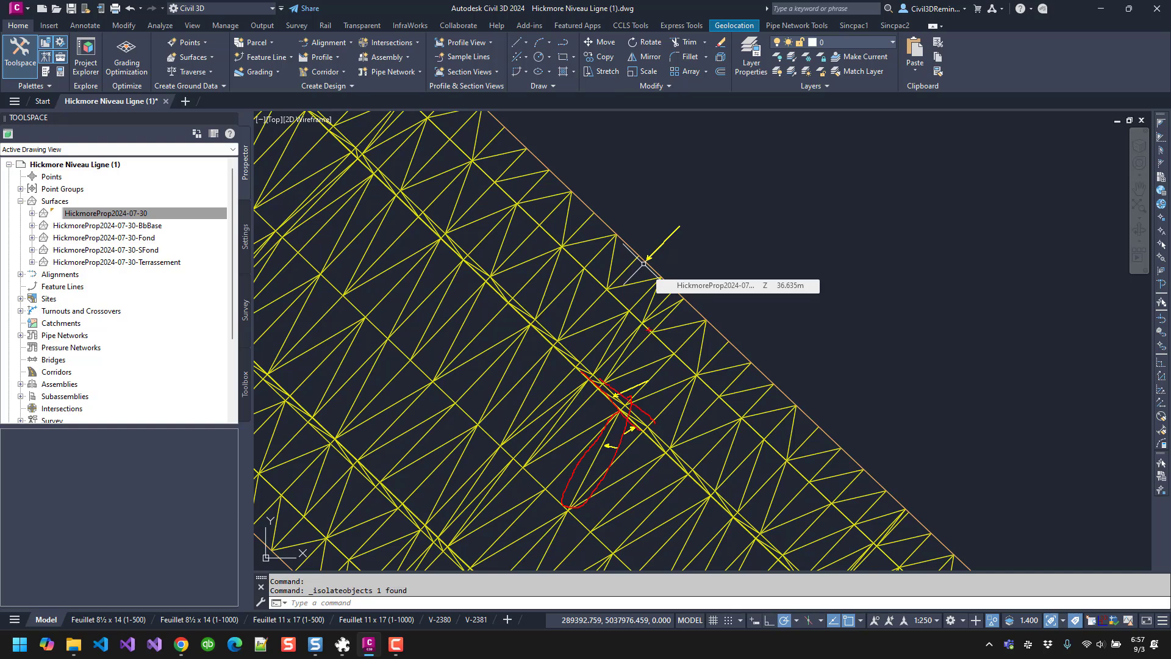
pyautogui.moveTo(648, 330); pyautogui.dragTo(712, 401)
pyautogui.moveTo(689, 310); pyautogui.dragTo(754, 371)
pyautogui.press('Escape')
pyautogui.scroll(-9, 580, 365)
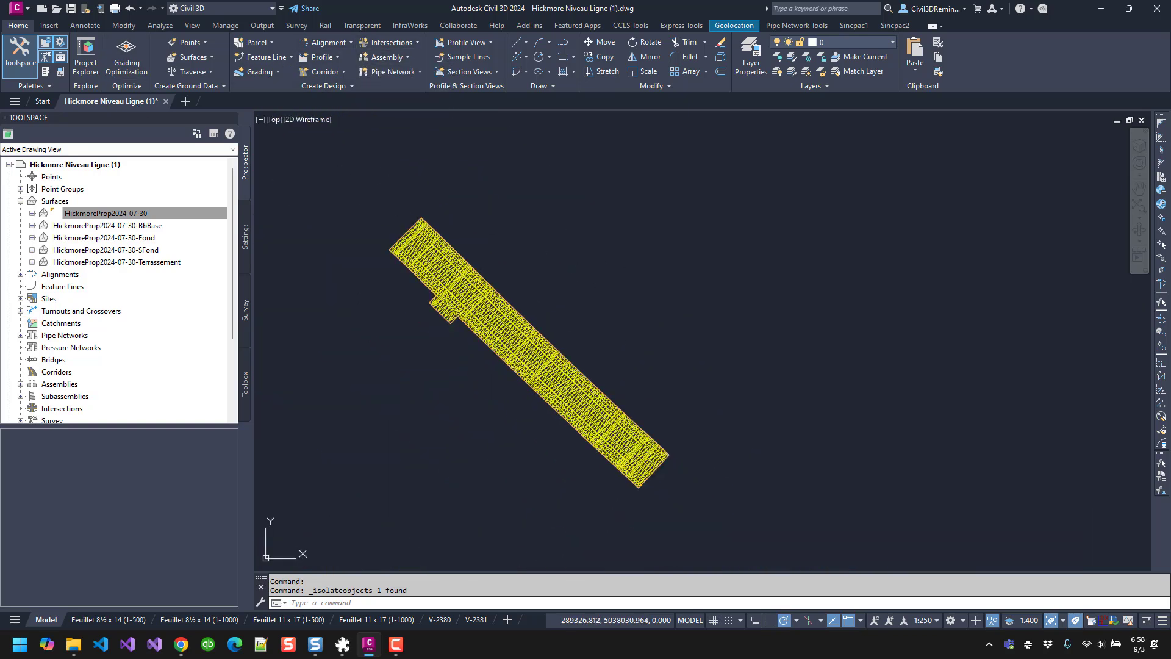
# - Create an assembly named Survey_Design_Surface and place its baseline in the empty area beside the surface
pyautogui.write('S')
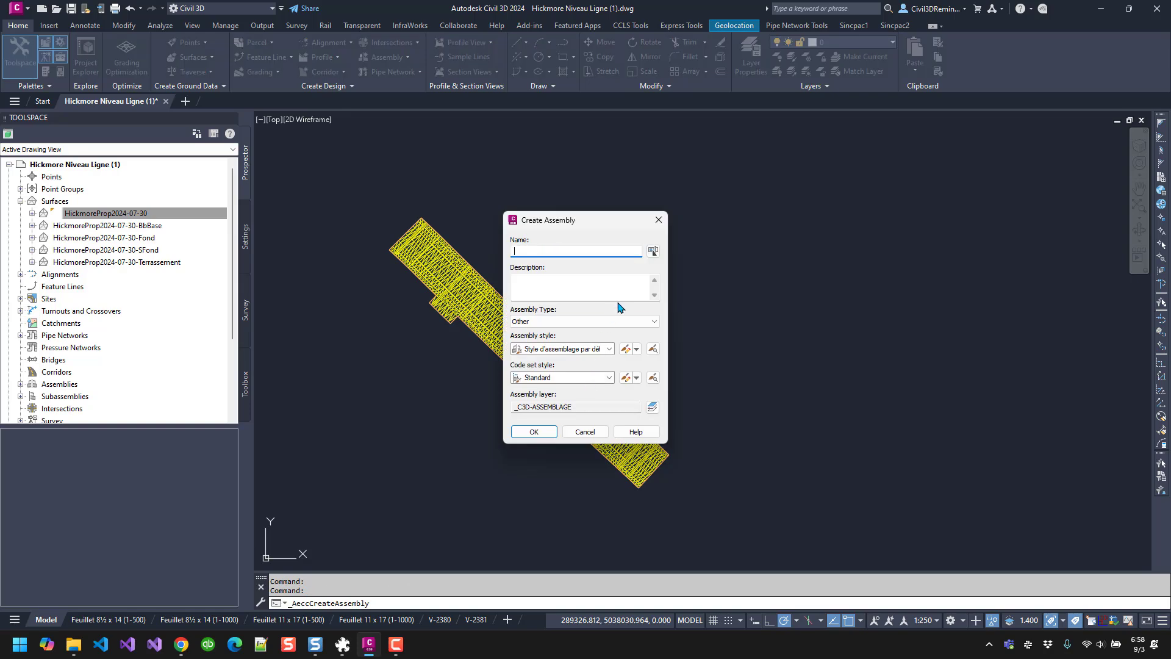
pyautogui.write('urvey_Design_Surface')
pyautogui.click(534, 432)
pyautogui.click(740, 210)
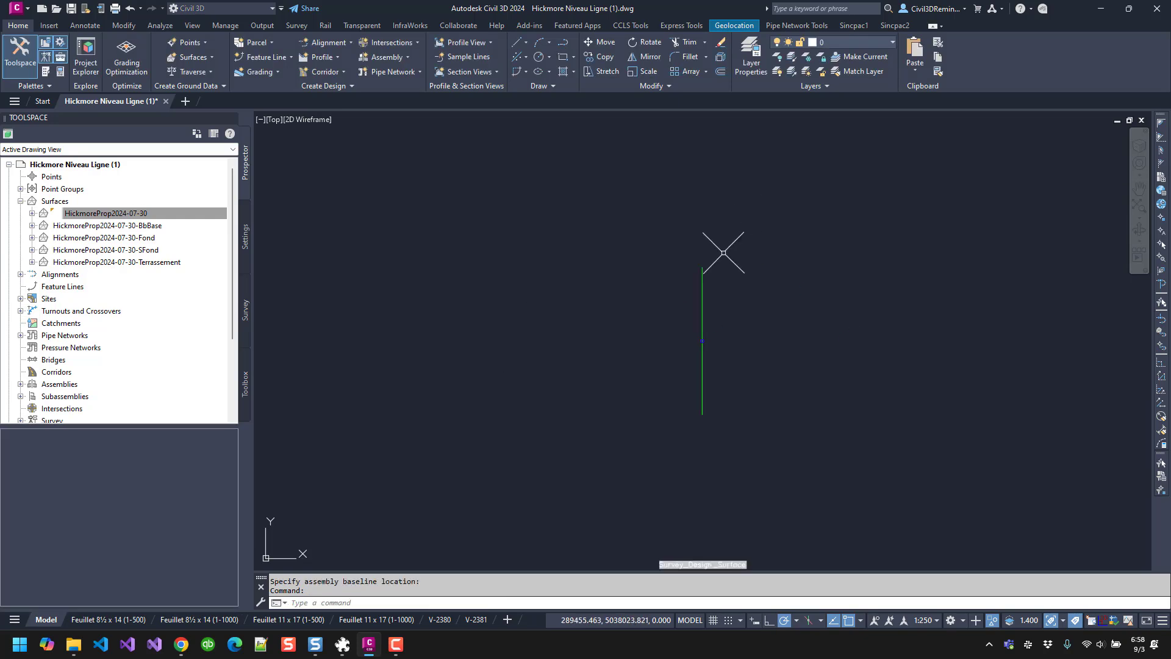
pyautogui.click(700, 317)
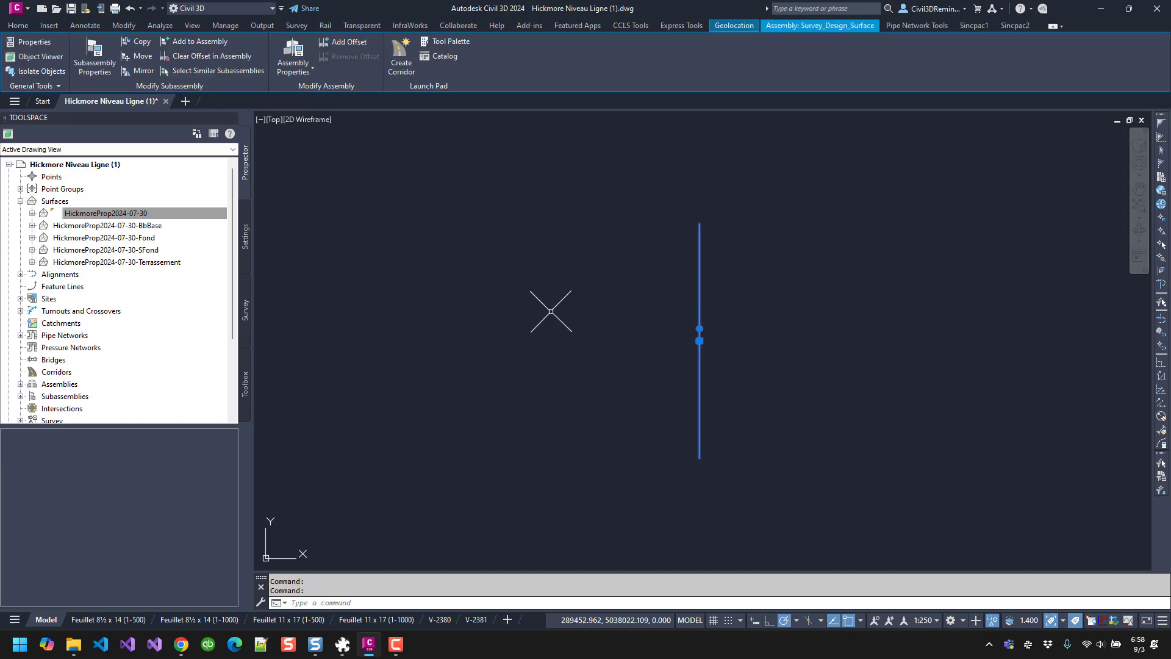
pyautogui.press('Escape')
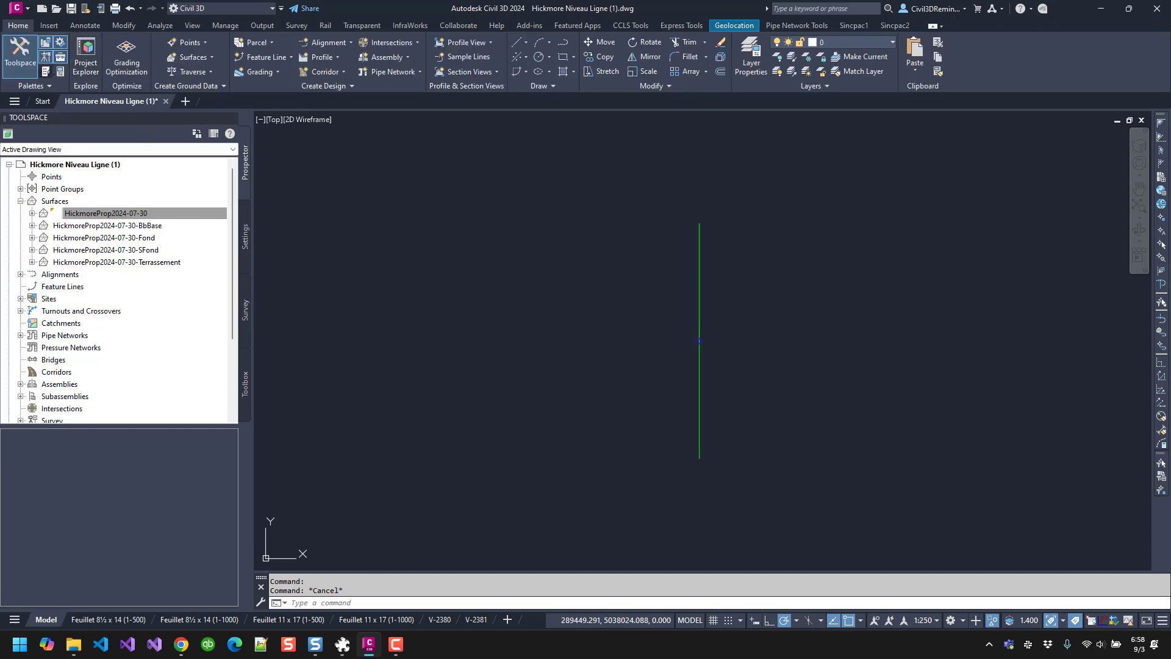
# - Start inserting the StrippingTopSoil daylight subassembly with its side set to Right
pyautogui.click(46, 72)
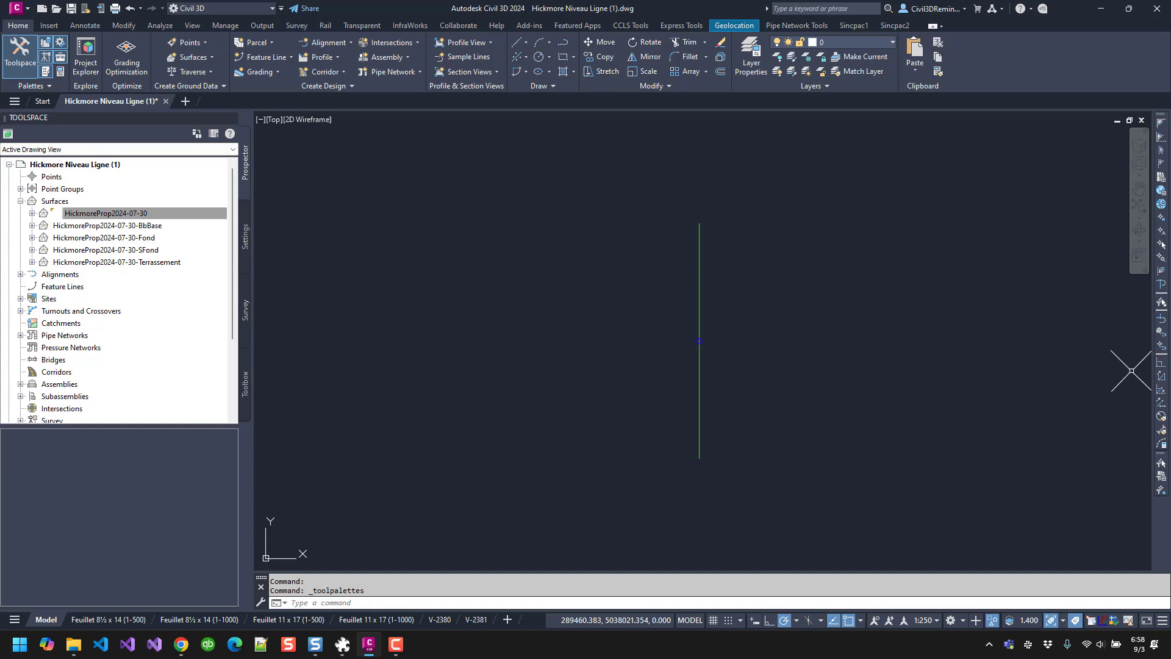
pyautogui.moveTo(1170, 305); pyautogui.dragTo(816, 254)
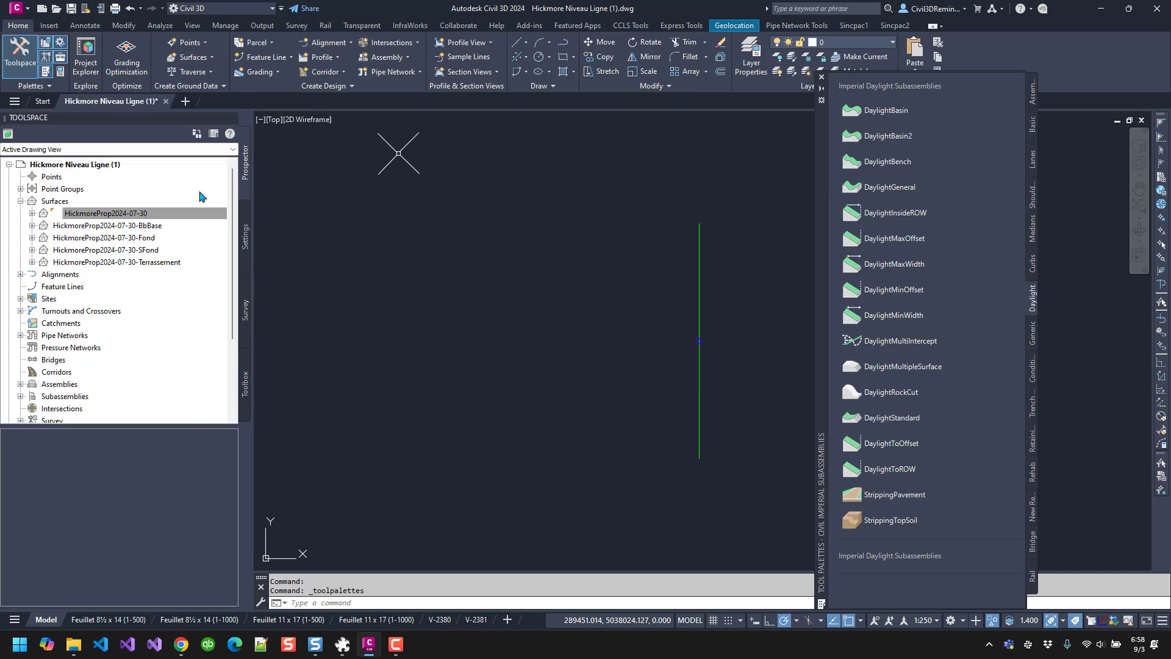
pyautogui.click(882, 521)
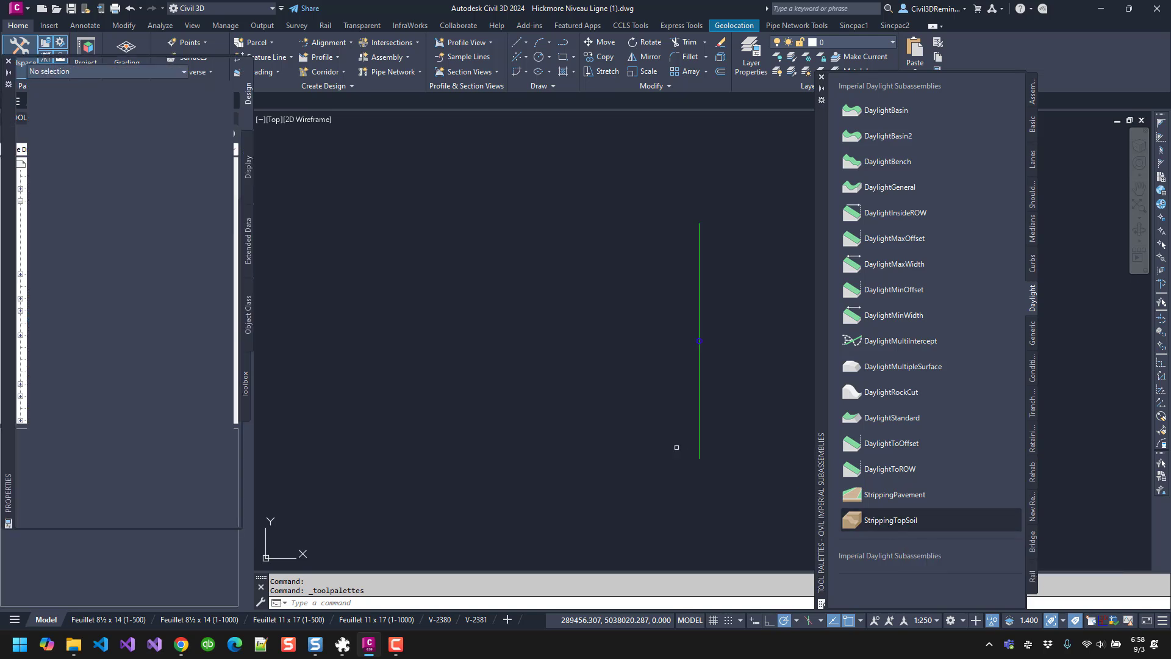
pyautogui.click(186, 317)
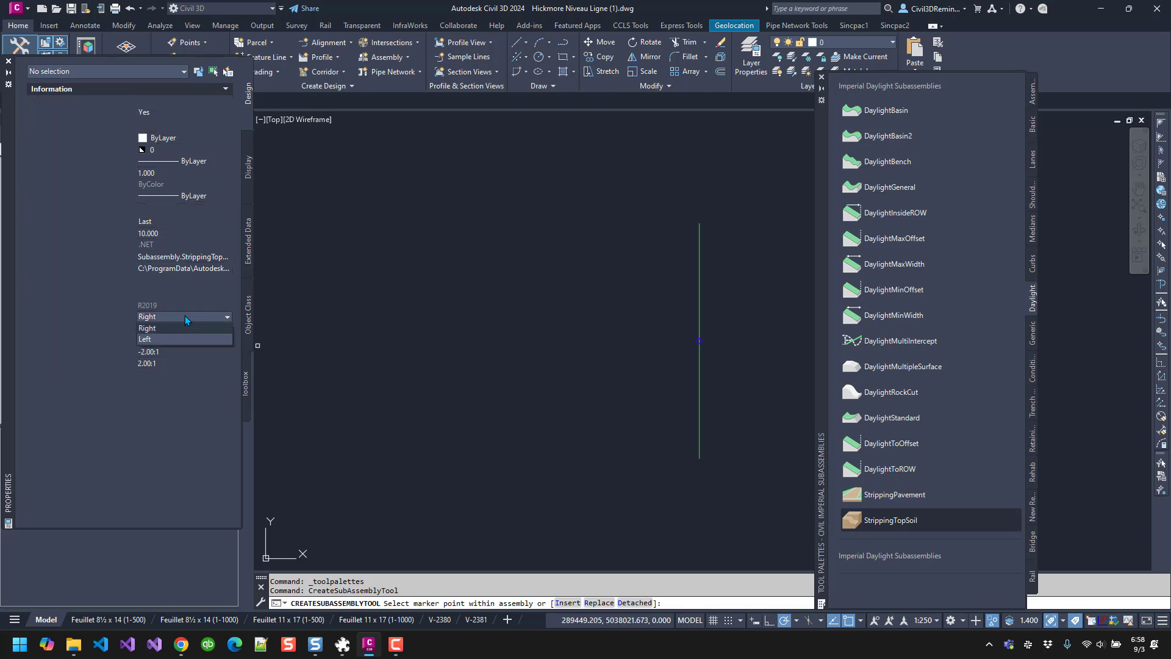
pyautogui.click(187, 317)
# - Try a stripping depth of 0 m, check the event description, and clear all events
pyautogui.click(166, 328)
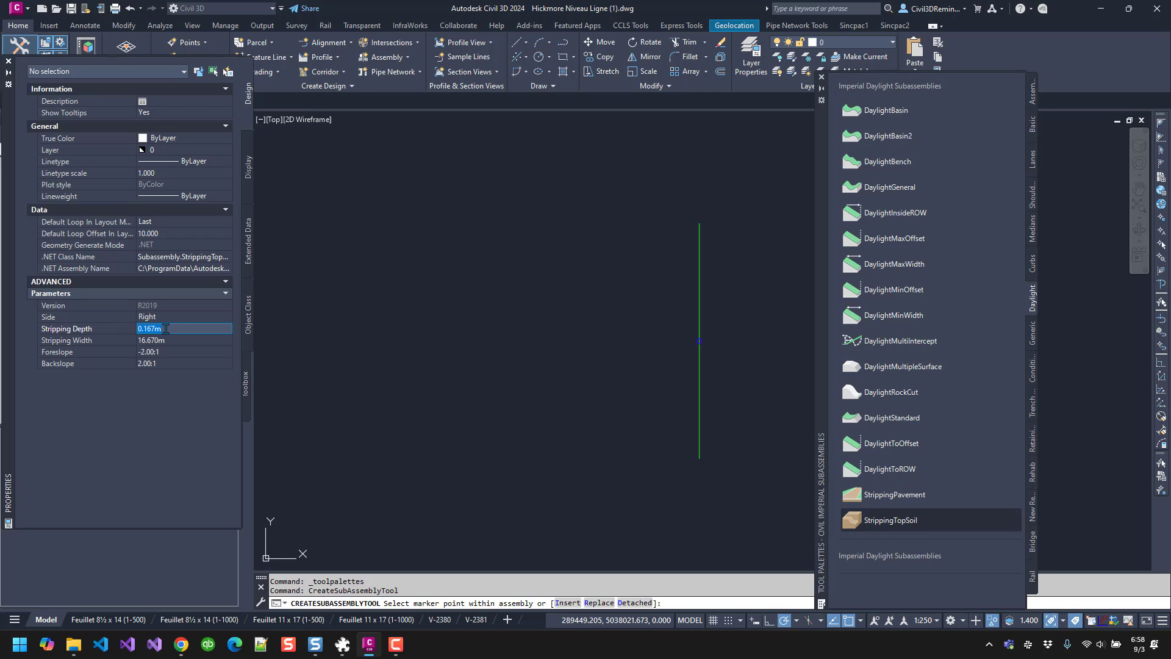
pyautogui.write('0')
pyautogui.press('Tab')
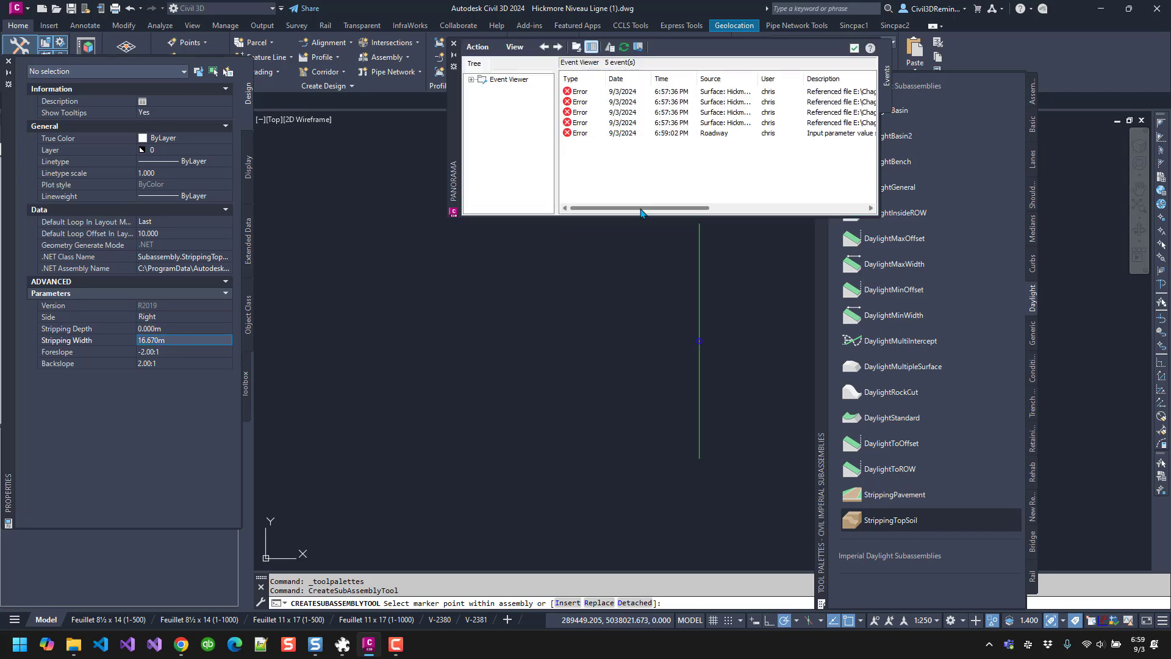
pyautogui.moveTo(637, 208); pyautogui.dragTo(727, 209)
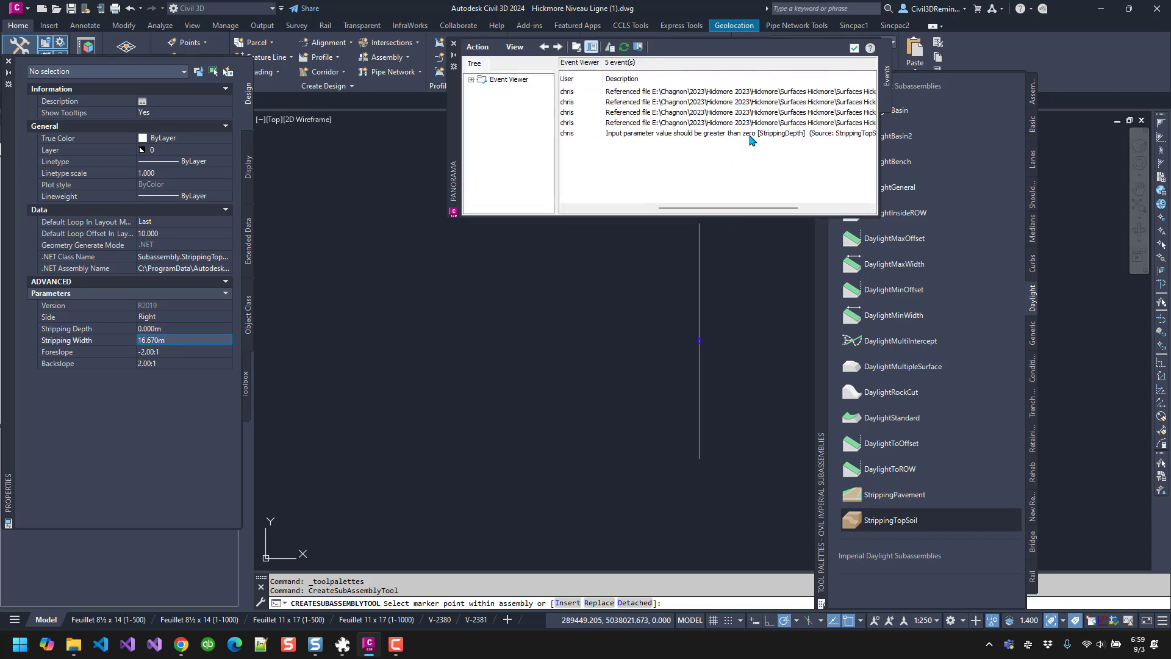
pyautogui.click(473, 47)
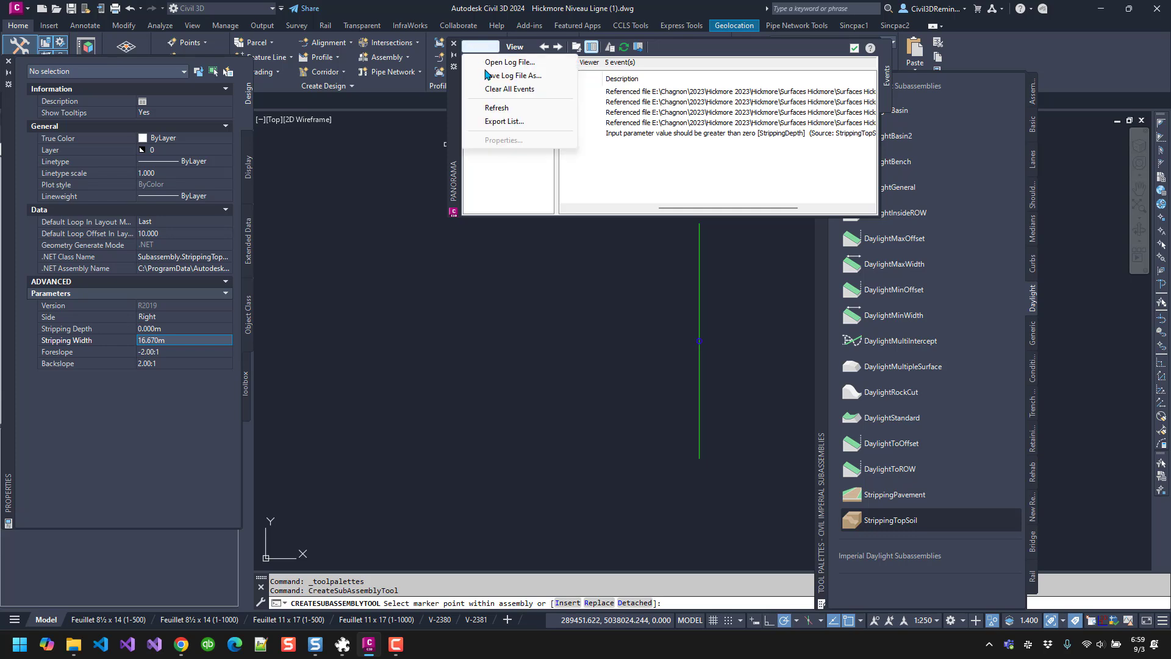
pyautogui.click(498, 89)
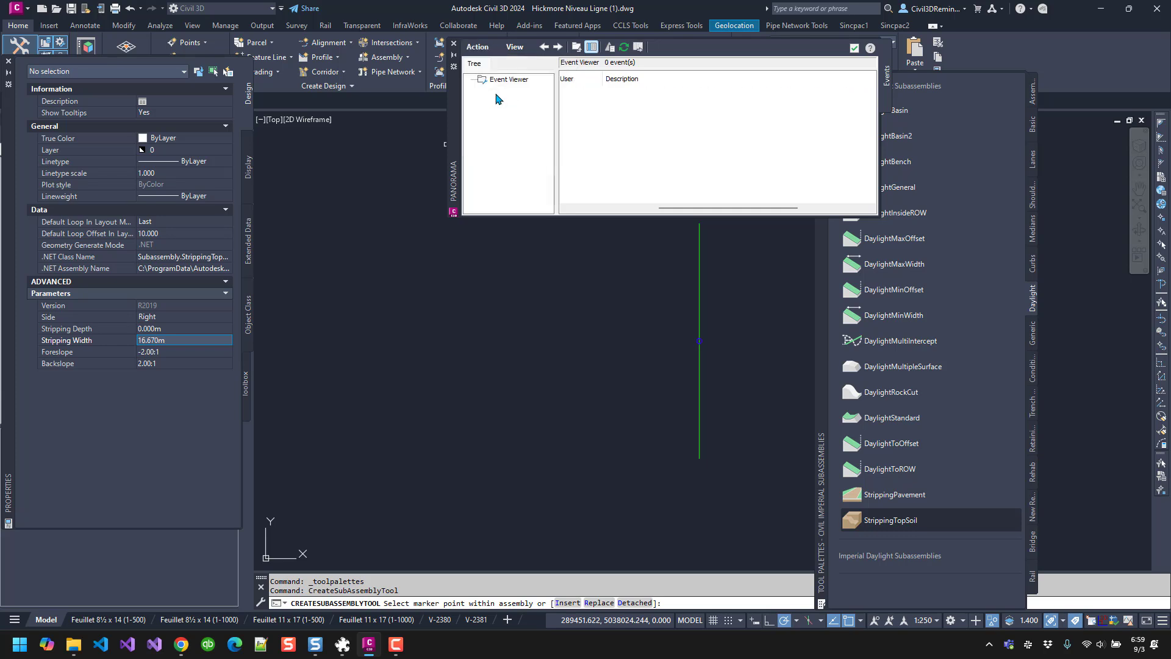
pyautogui.click(453, 44)
# - Set the subassembly's stripping depth to 0.0001 m and its stripping width to 20 m
pyautogui.click(183, 331)
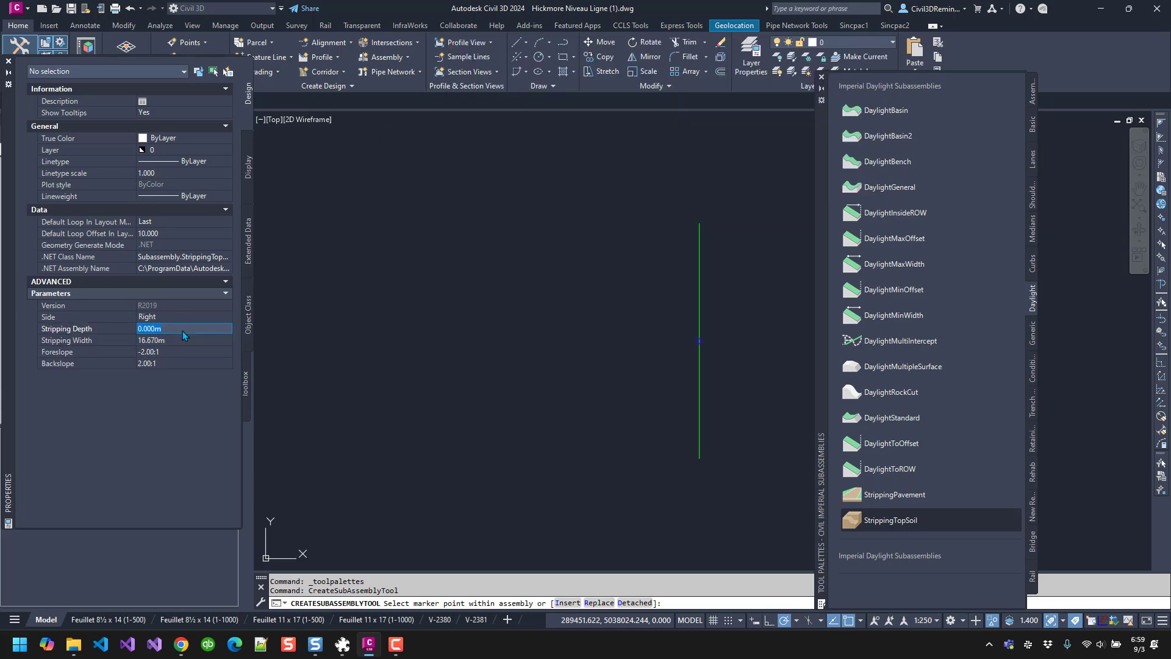
pyautogui.write('0.')
pyautogui.press('Return')
pyautogui.press('Tab')
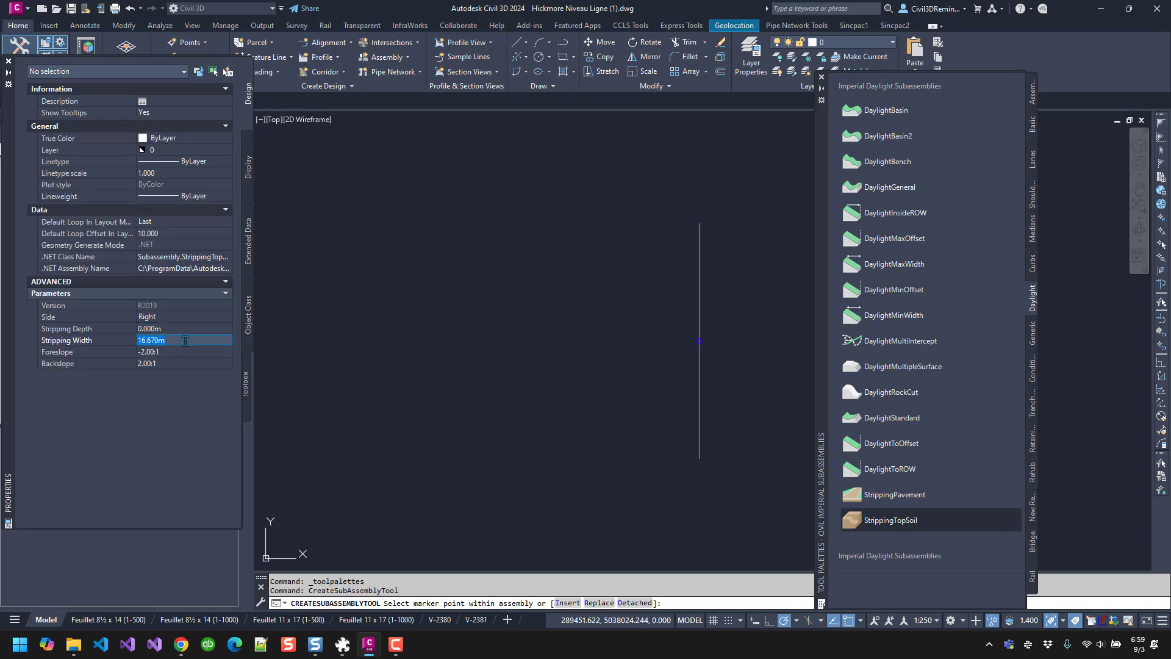
pyautogui.write('20')
pyautogui.press('Tab')
pyautogui.click(162, 365)
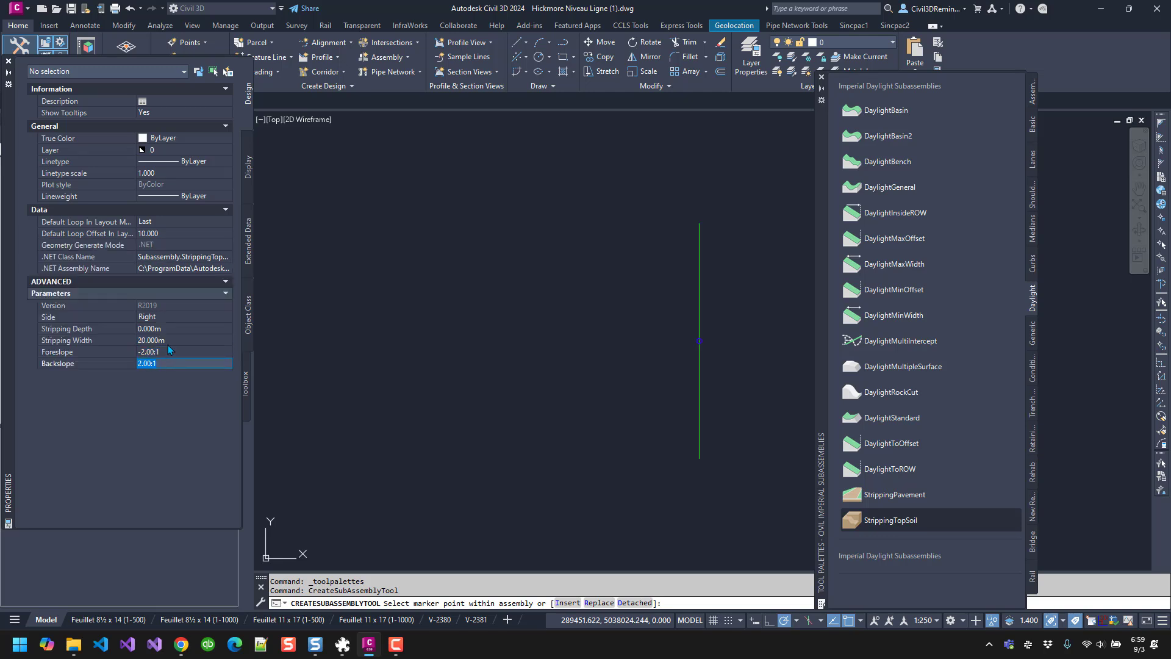
pyautogui.click(170, 352)
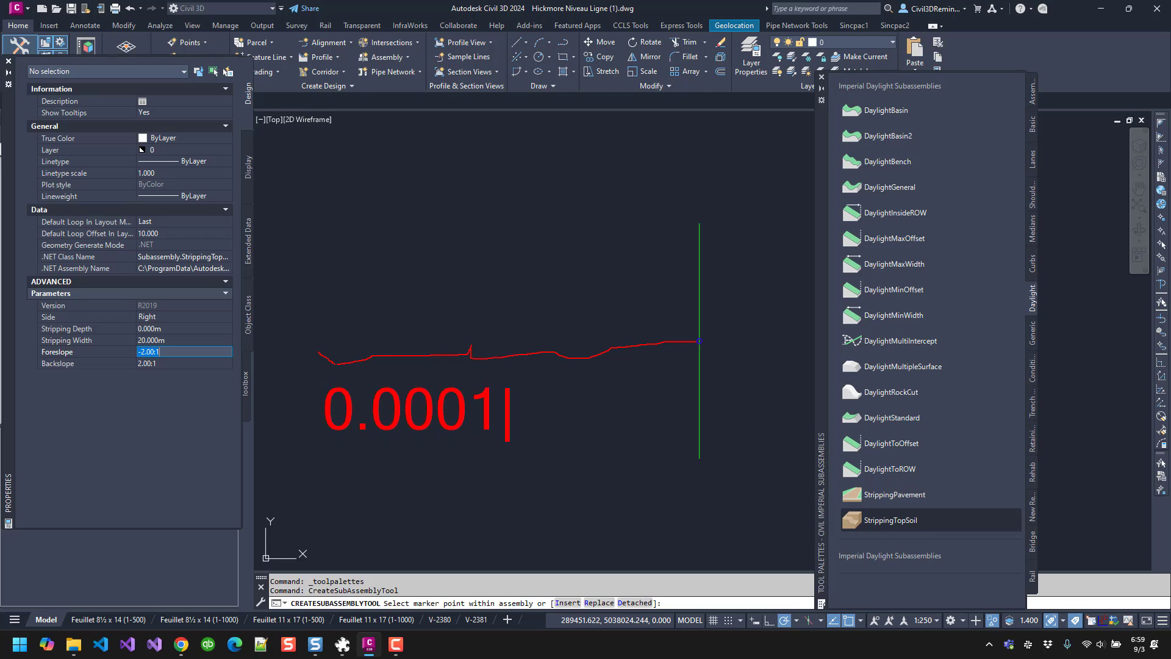
pyautogui.press('Escape')
pyautogui.press('Escape')
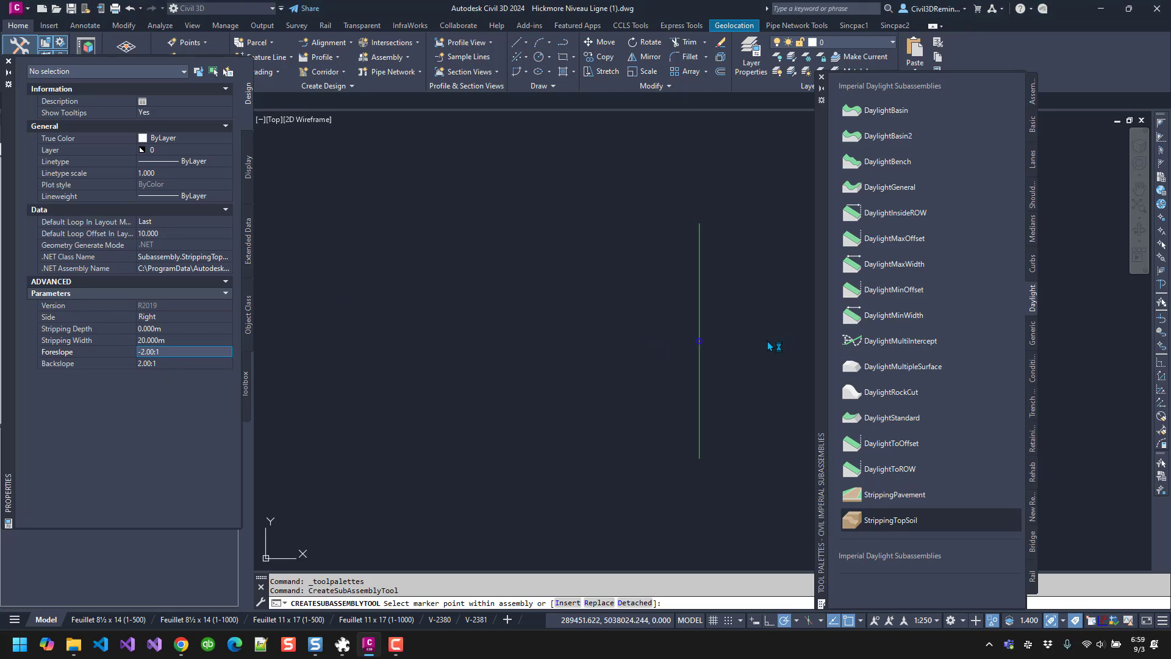
# - Attach the StrippingTopSoil subassembly to the right and left sides of the assembly's baseline marker and close the tool palettes
pyautogui.click(699, 341)
pyautogui.scroll(-6, 473, 332)
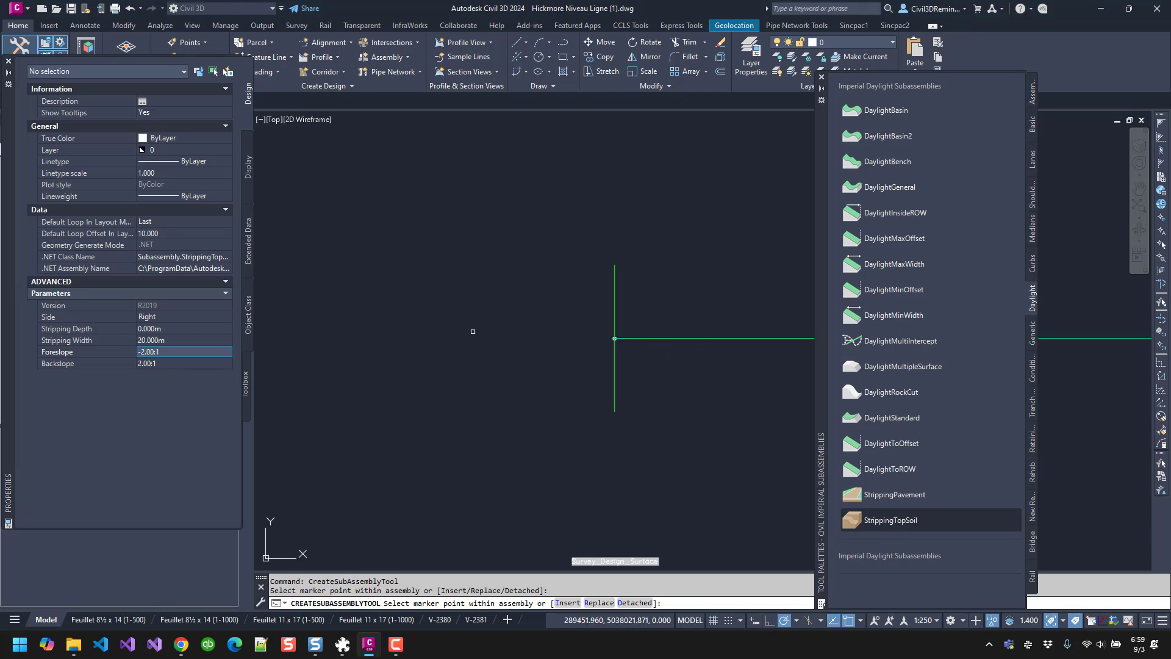
pyautogui.click(176, 318)
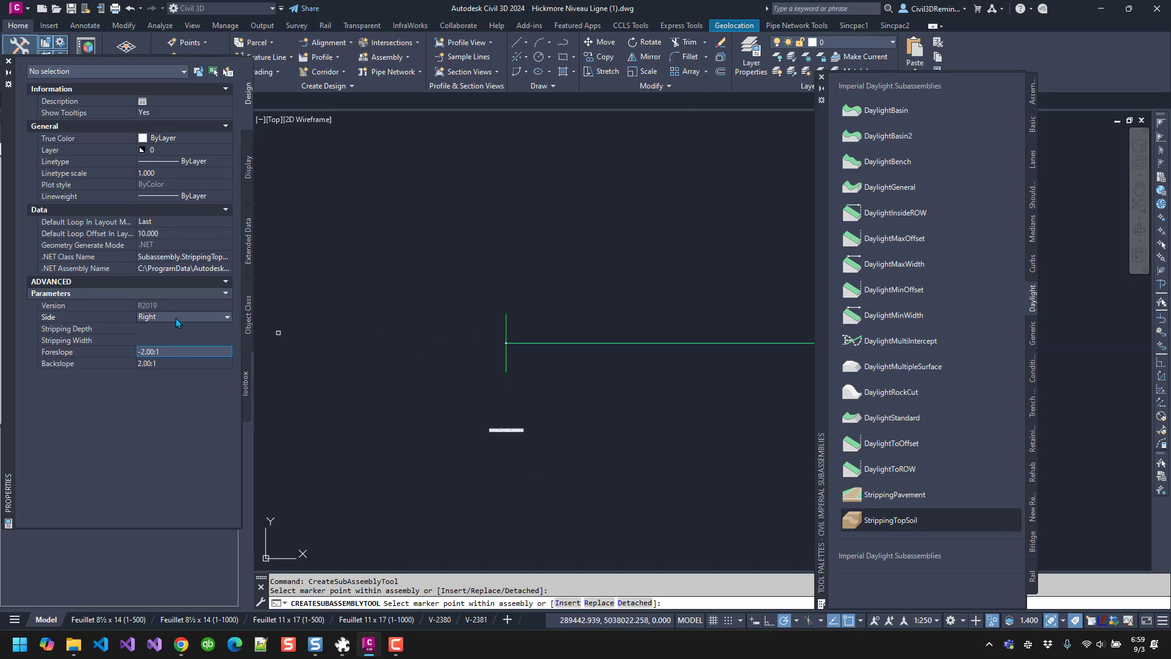
pyautogui.click(176, 338)
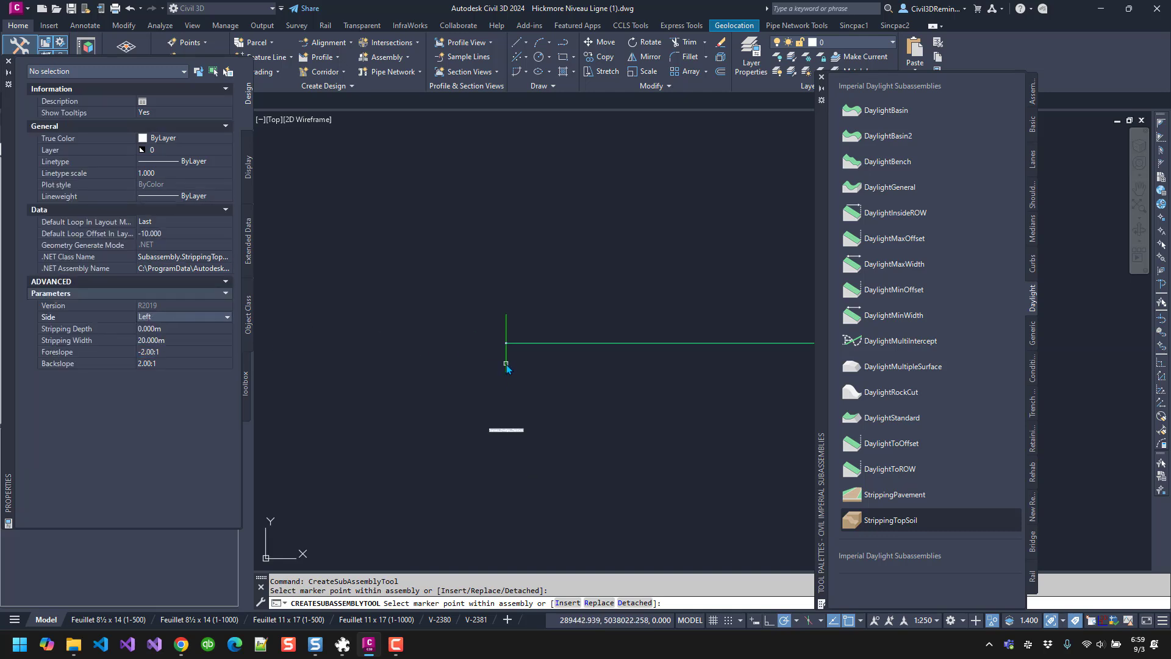
pyautogui.click(506, 343)
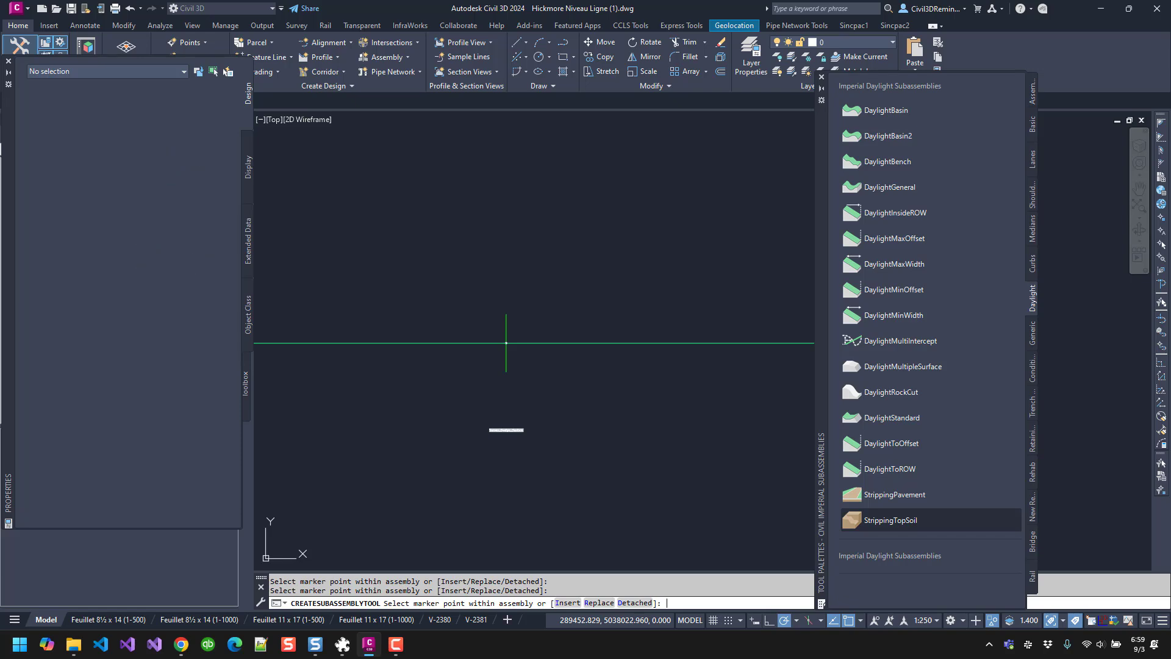
pyautogui.press('Escape')
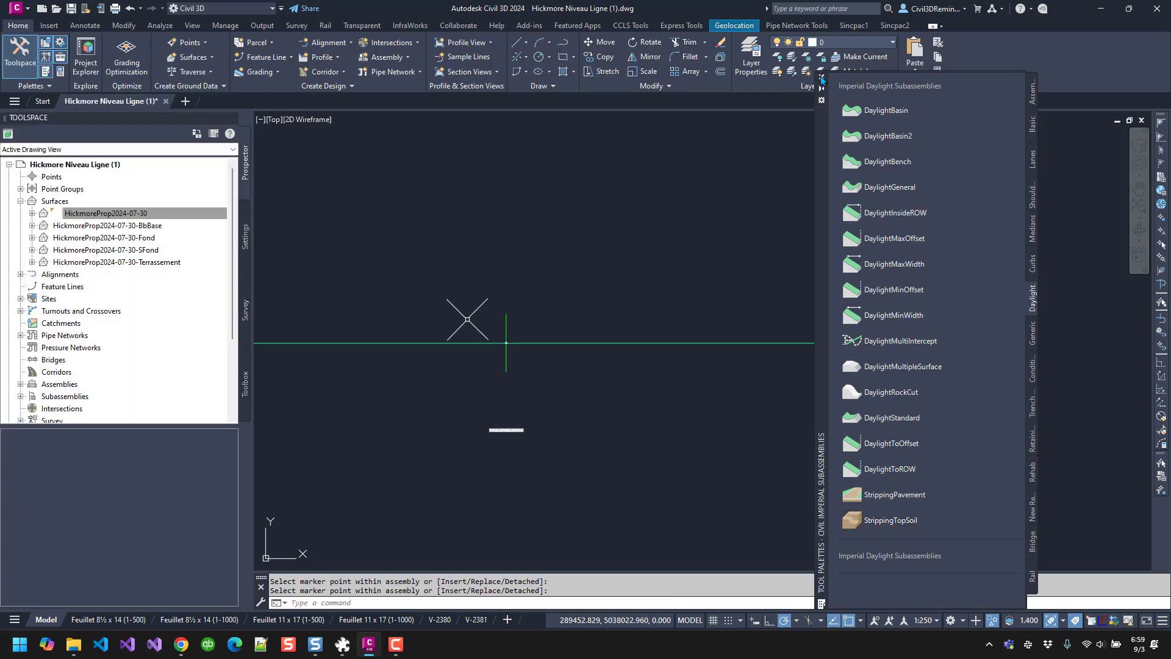
pyautogui.click(822, 77)
# - Start creating a new corridor and name it Surface_Design
pyautogui.scroll(-10, 892, 253)
pyautogui.moveTo(707, 330); pyautogui.dragTo(622, 269, button='middle')
pyautogui.press('Escape')
pyautogui.press('Escape')
pyautogui.scroll(-1, 78, 314)
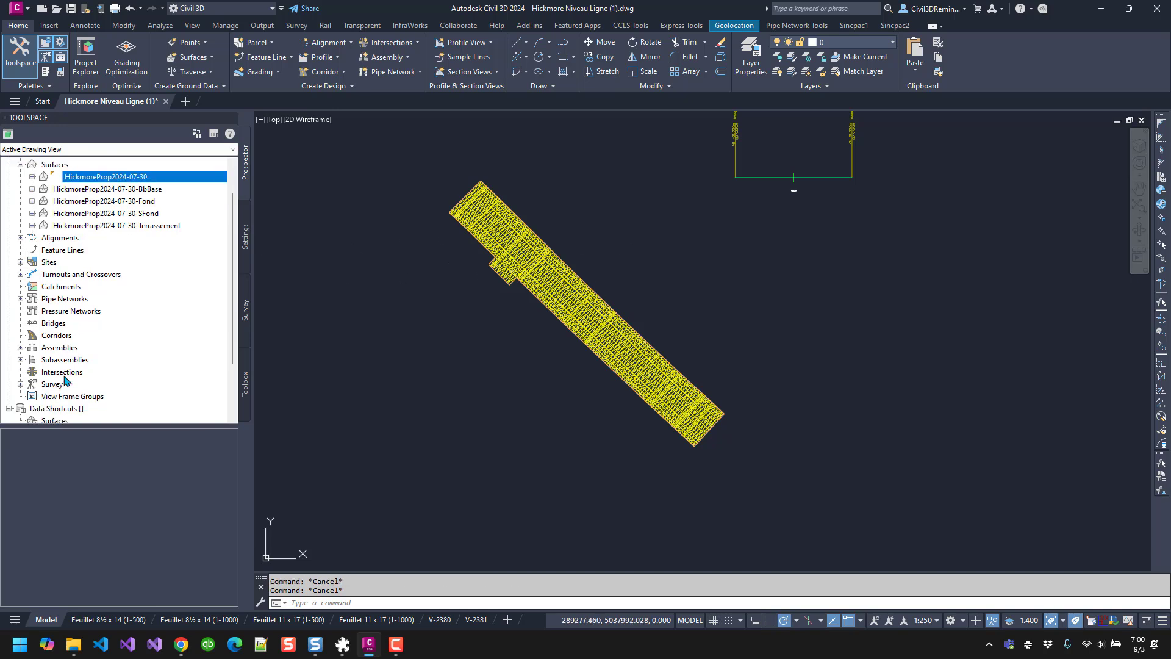
pyautogui.rightClick(54, 336)
pyautogui.press('Escape')
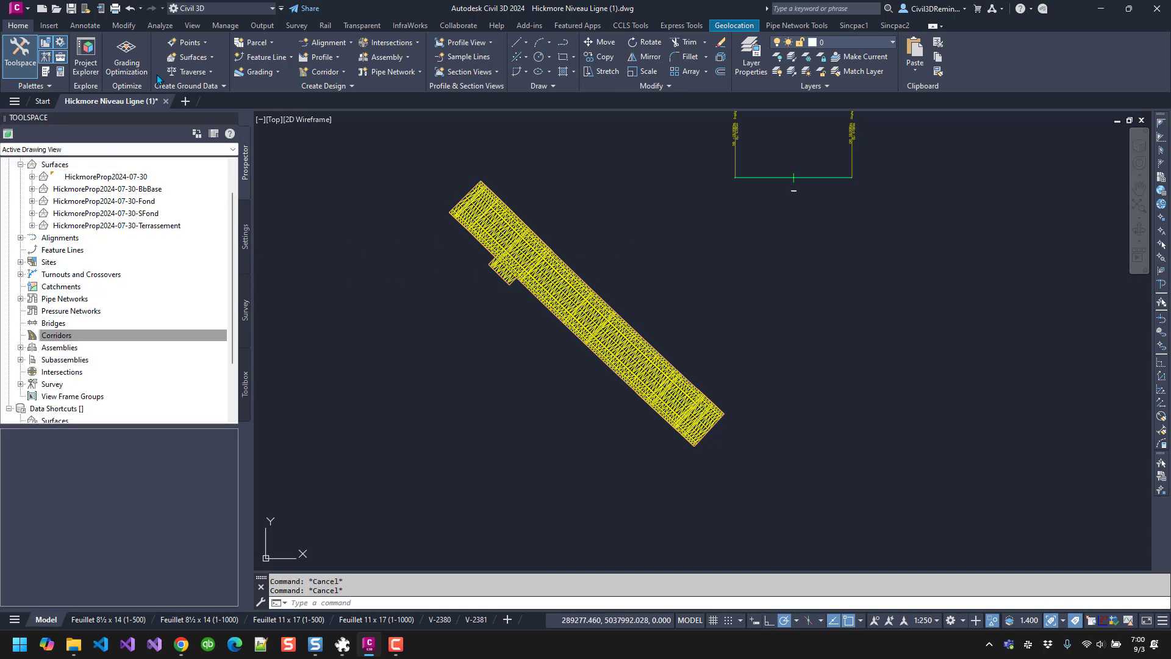
pyautogui.click(333, 72)
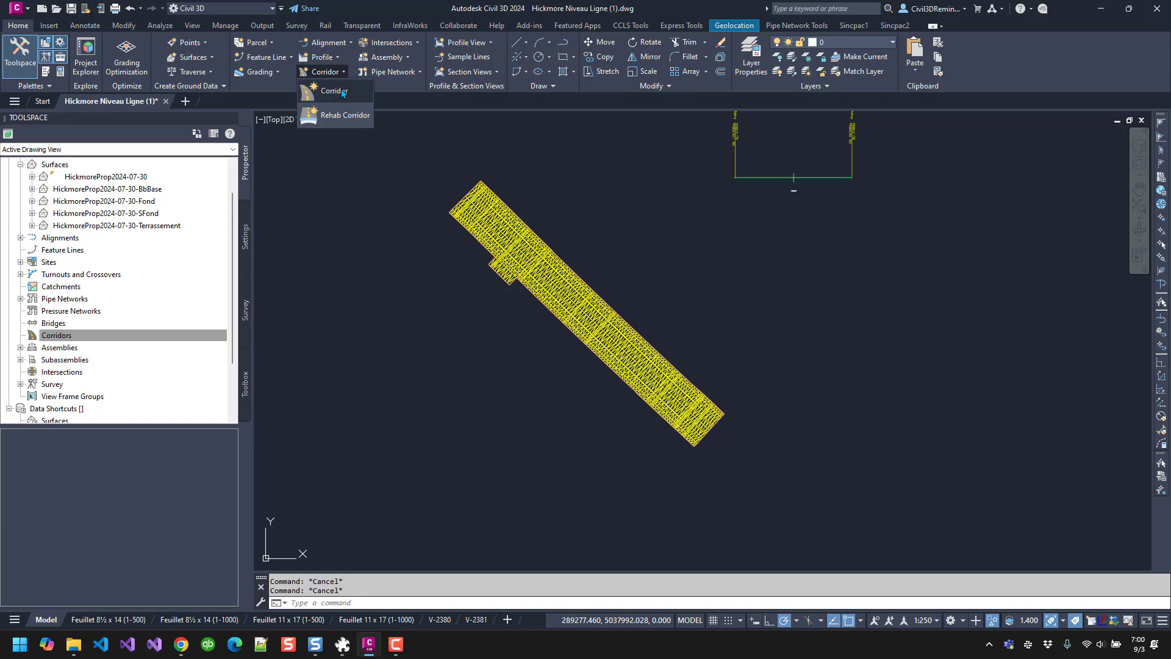
pyautogui.click(333, 101)
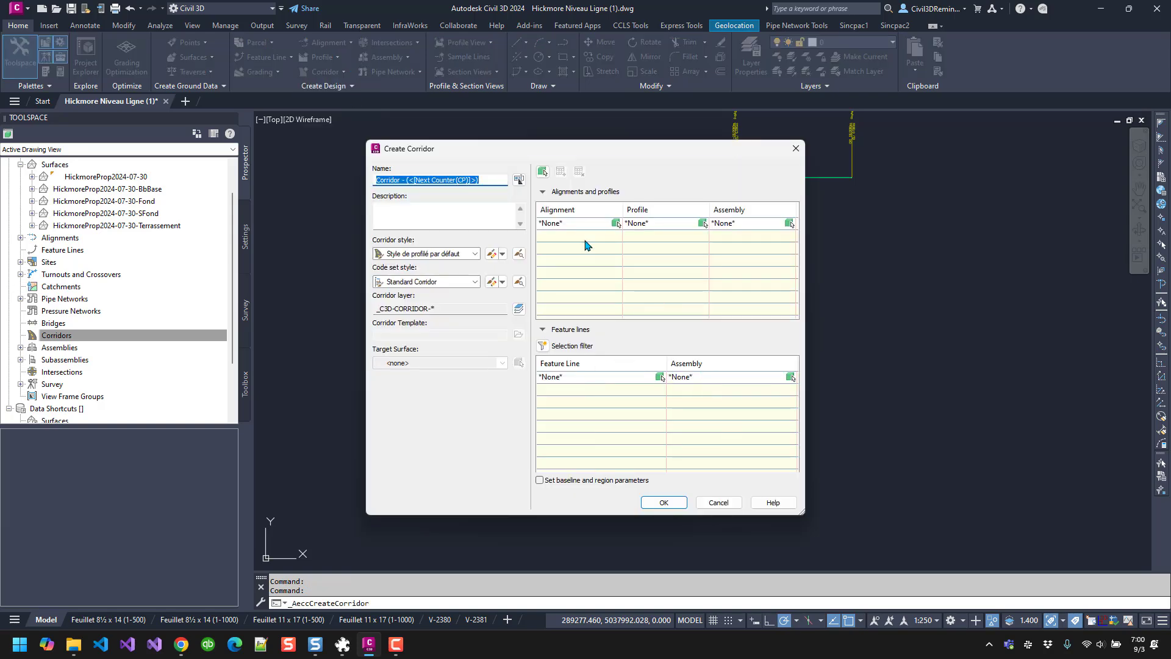
pyautogui.write('Sur')
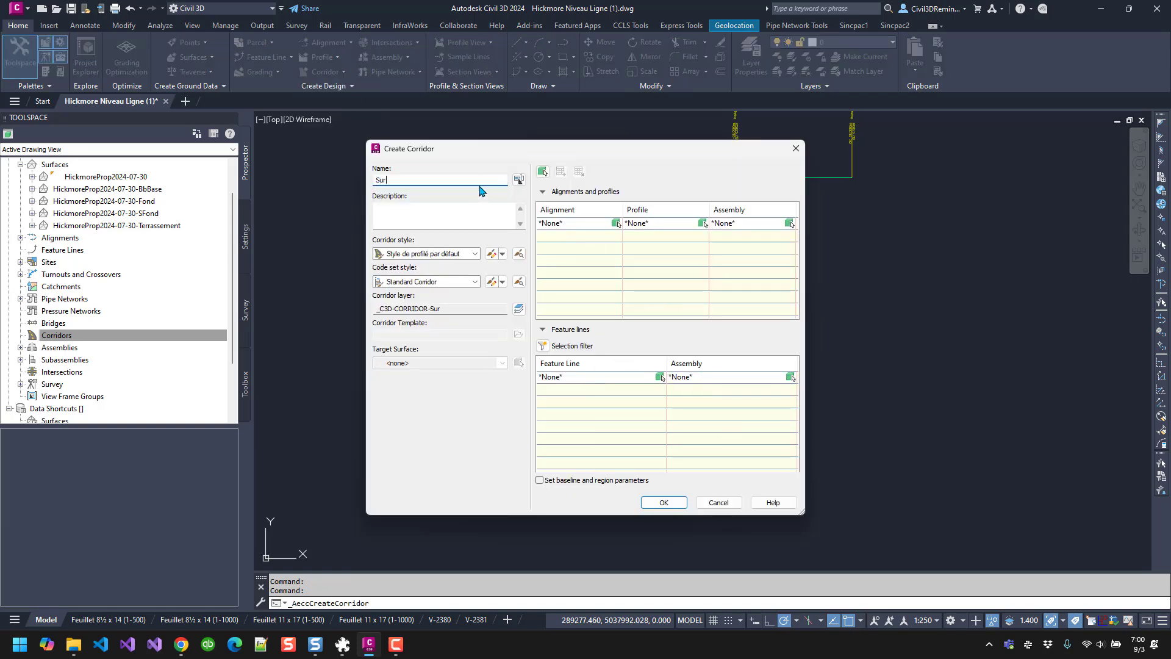
pyautogui.write('face_Design')
# - Set the corridor's alignment to CL Hickmore with profile PROFIL HickmoreProp2024-07-30, assembly Survey_Design_Surface and target surface HickmoreProp2024-07-30, and accept
pyautogui.click(616, 224)
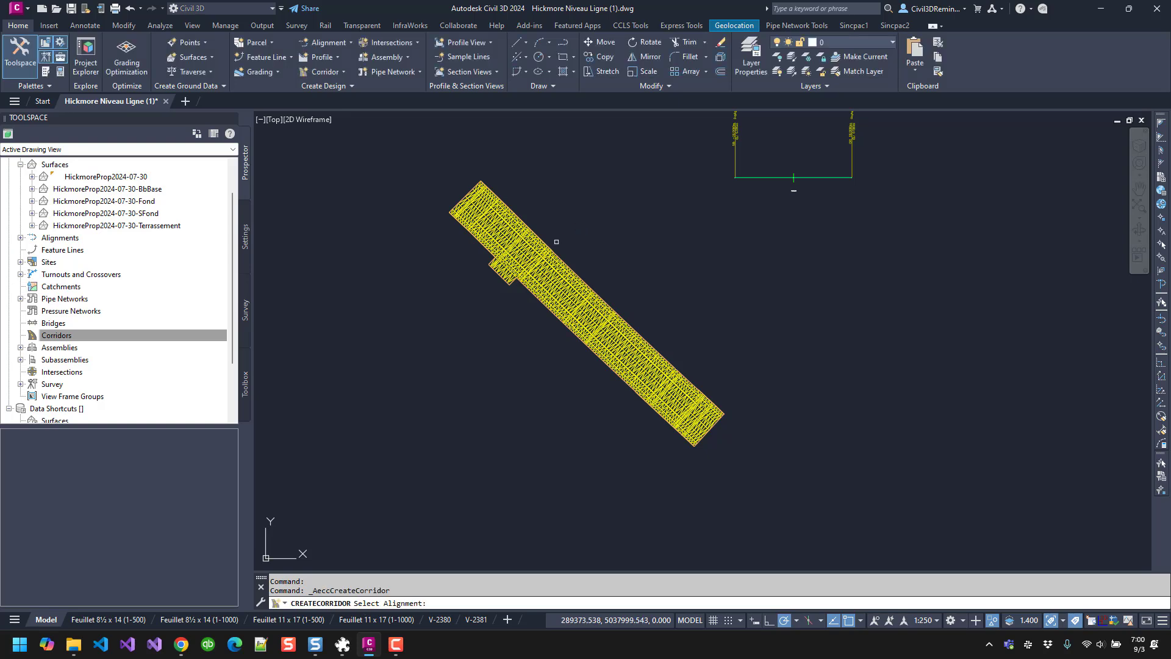
pyautogui.press('Escape')
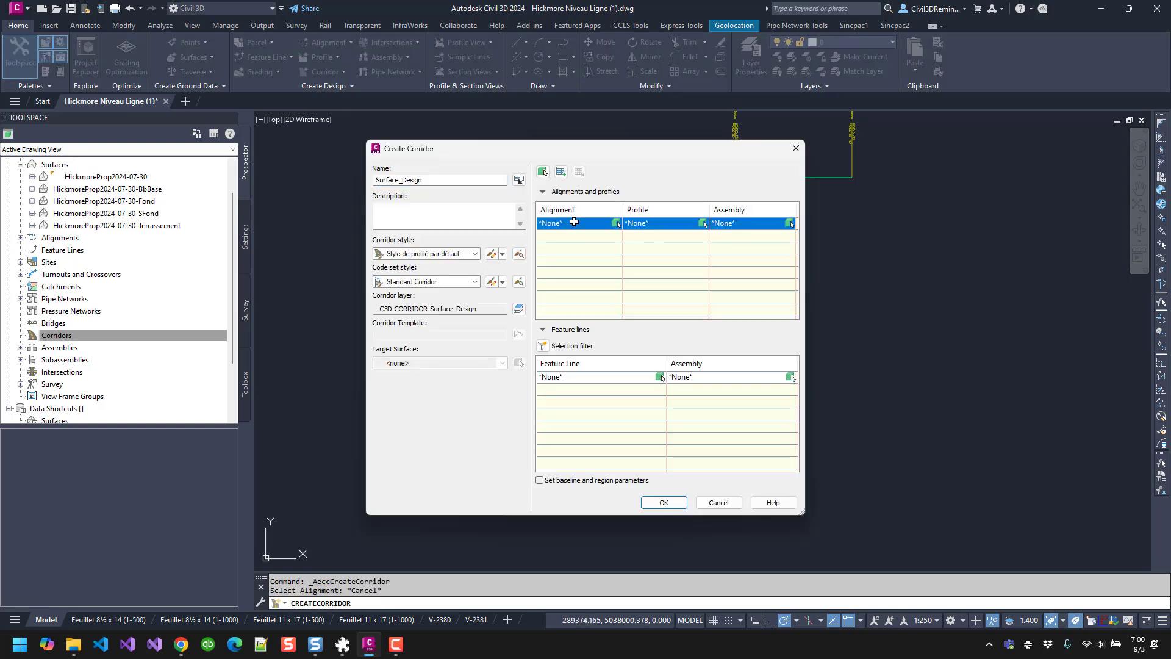
pyautogui.click(574, 222)
pyautogui.click(574, 247)
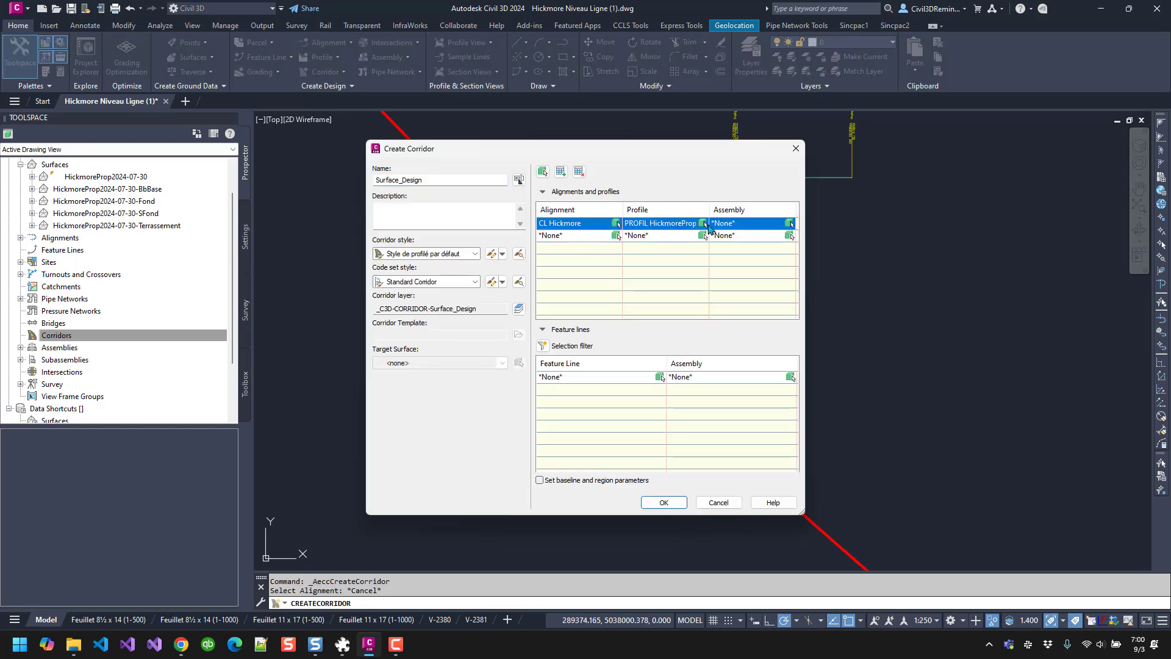
pyautogui.click(747, 224)
pyautogui.click(756, 243)
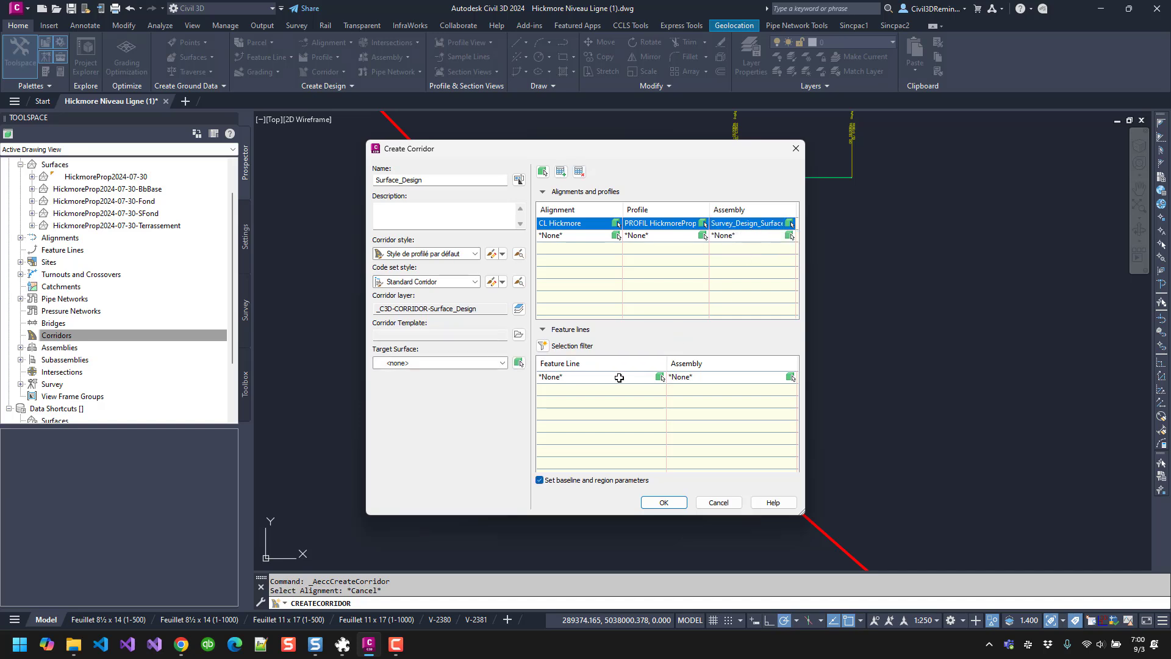
pyautogui.click(500, 364)
pyautogui.click(447, 385)
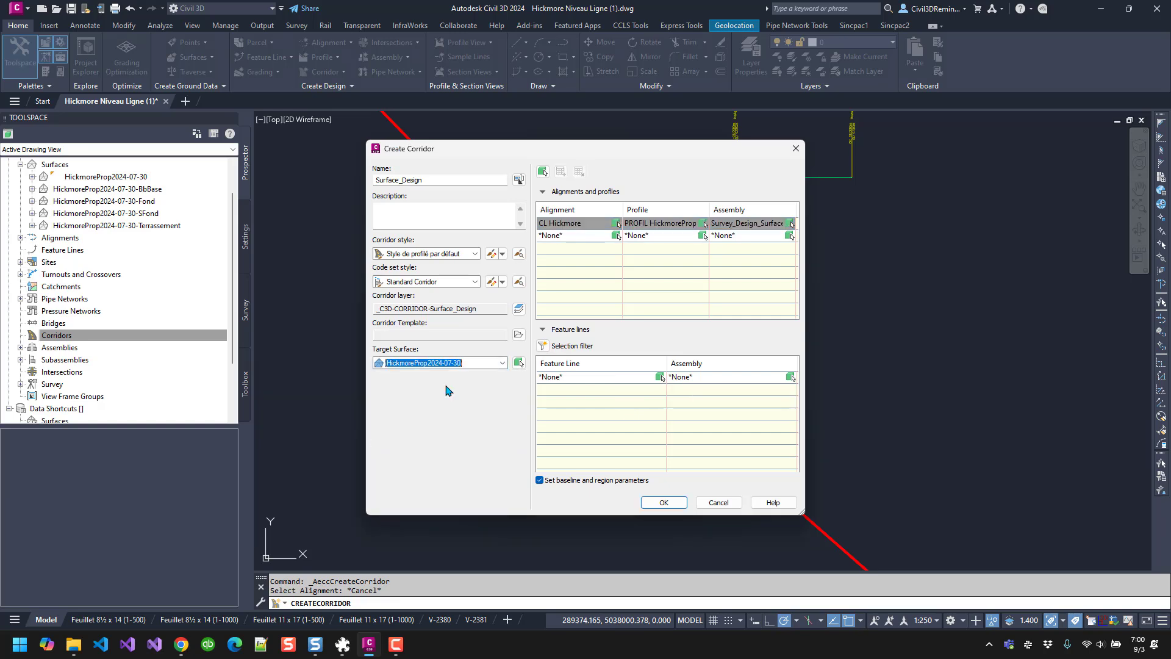
pyautogui.click(665, 504)
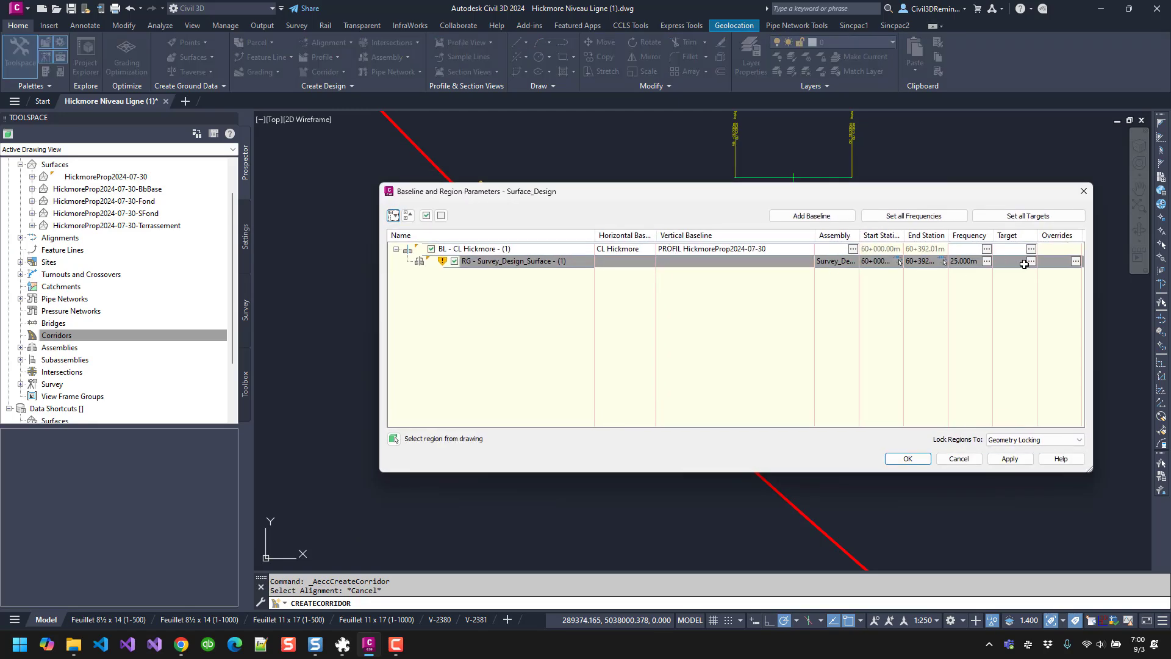
# - Review the surface targets and the stripping width offset targets of the Survey_Design_Surface region
pyautogui.click(1031, 261)
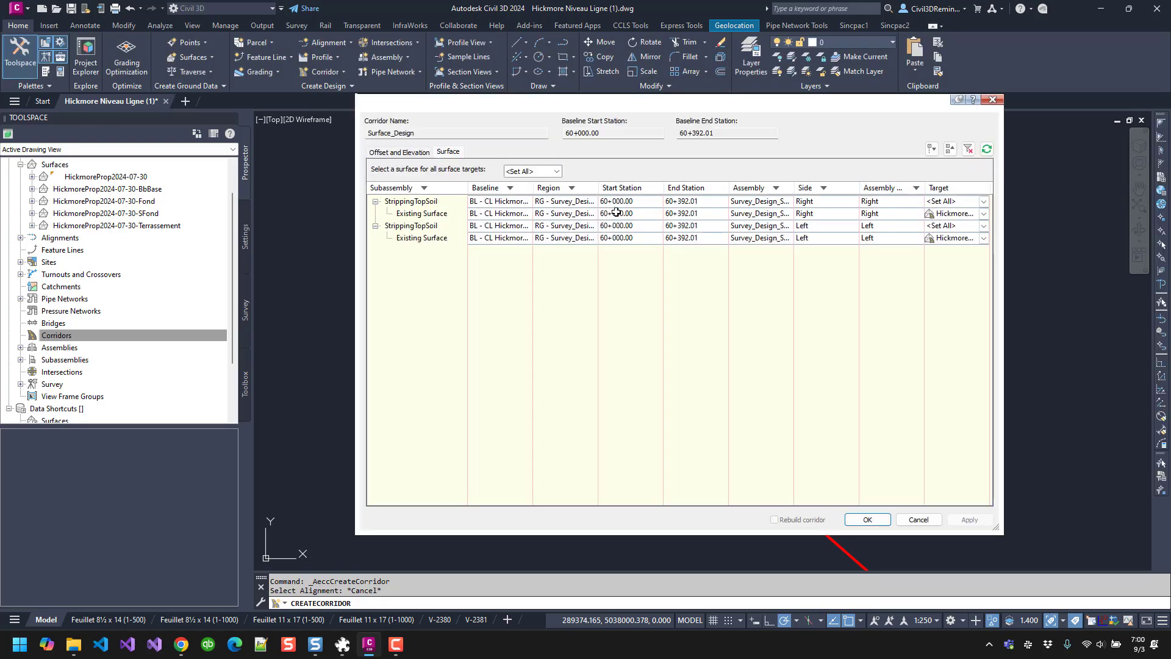
pyautogui.click(398, 152)
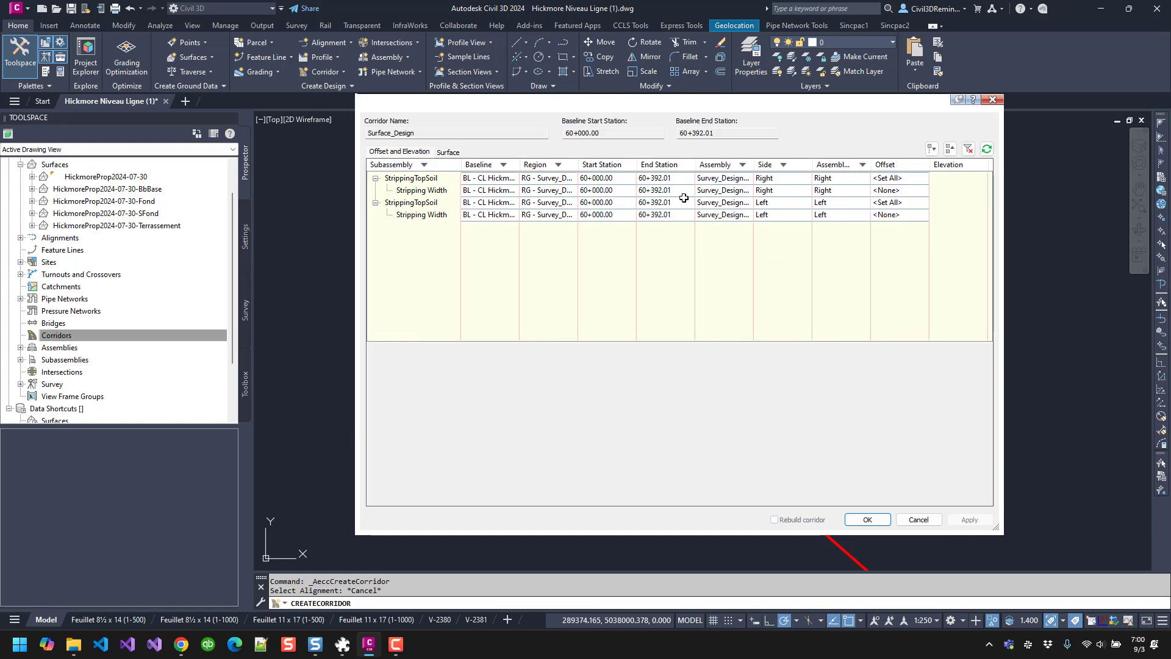
pyautogui.click(867, 519)
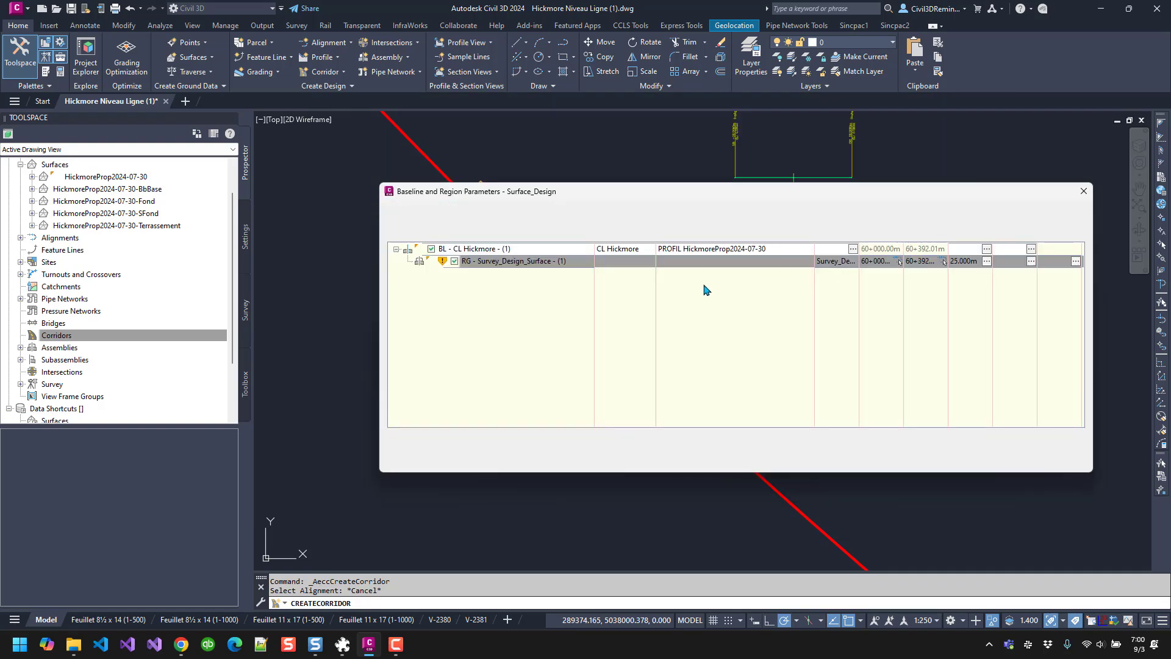
# - Try to pick the region's start station at the surface's southeast end and its end station at the northwest corner
pyautogui.click(900, 261)
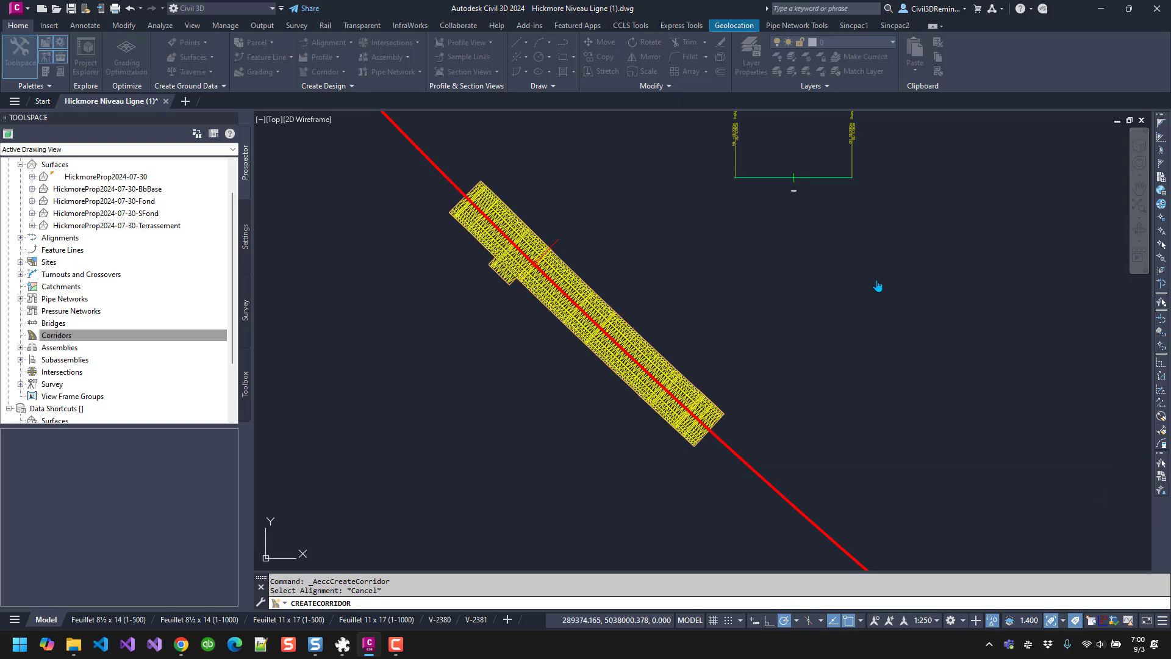
pyautogui.click(722, 415)
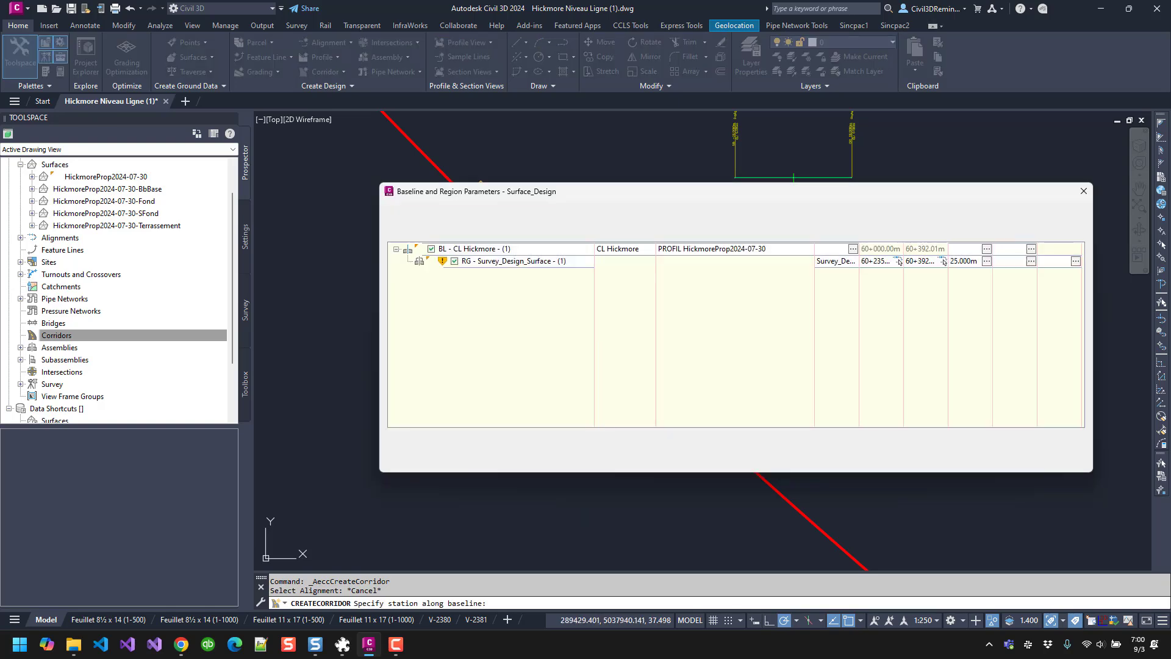
pyautogui.click(944, 261)
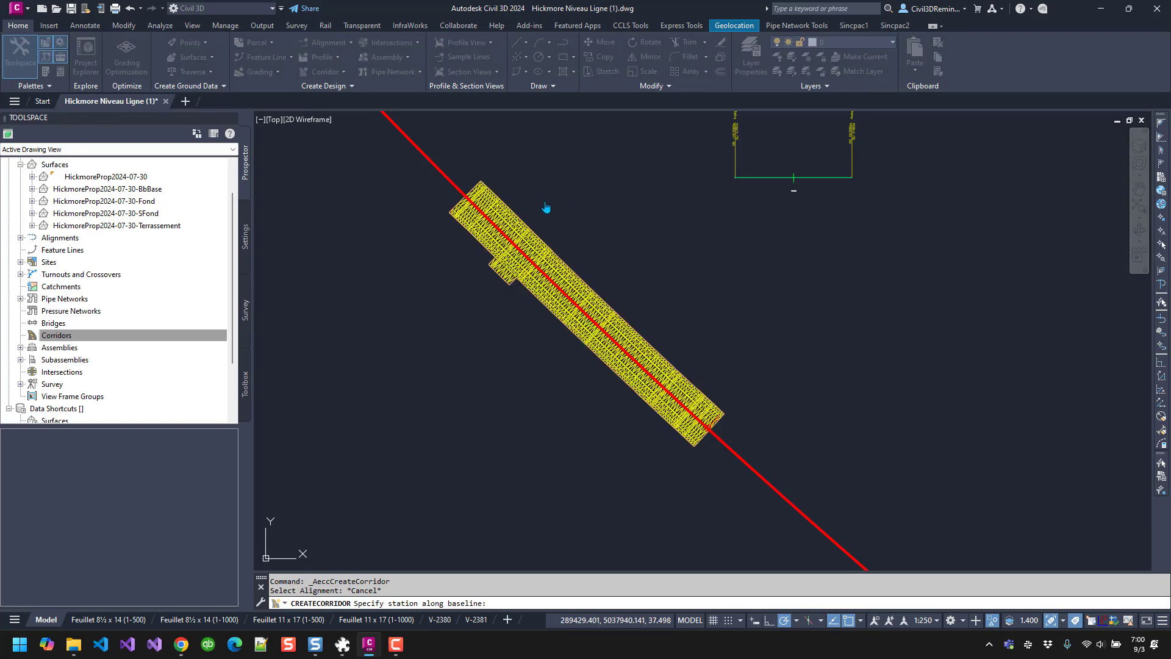
pyautogui.click(479, 181)
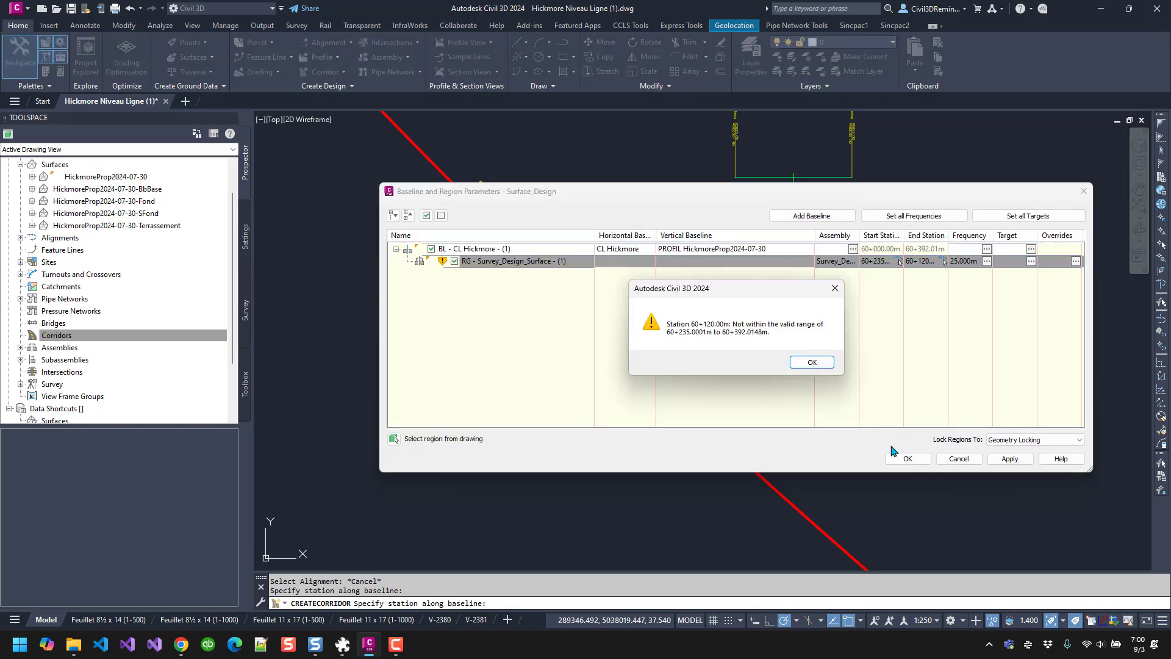
pyautogui.click(811, 363)
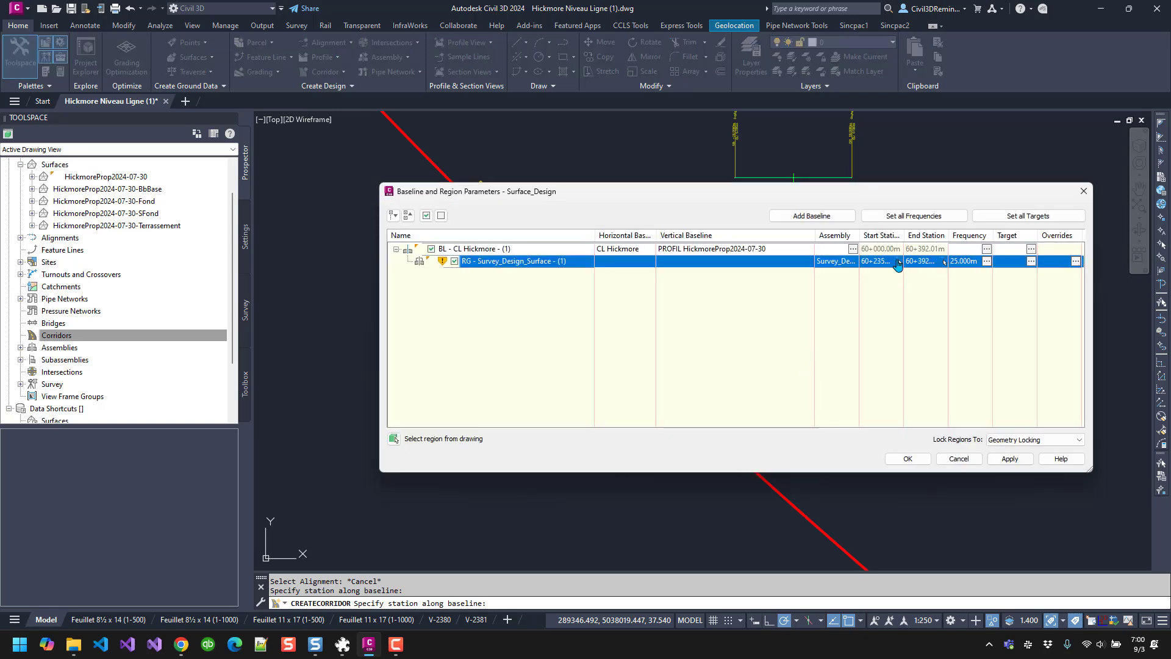
# - Pick the region's start station at the surface's northwest end (60+120) and its end station at the southeast end (about 60+235), and create the corridor
pyautogui.click(900, 263)
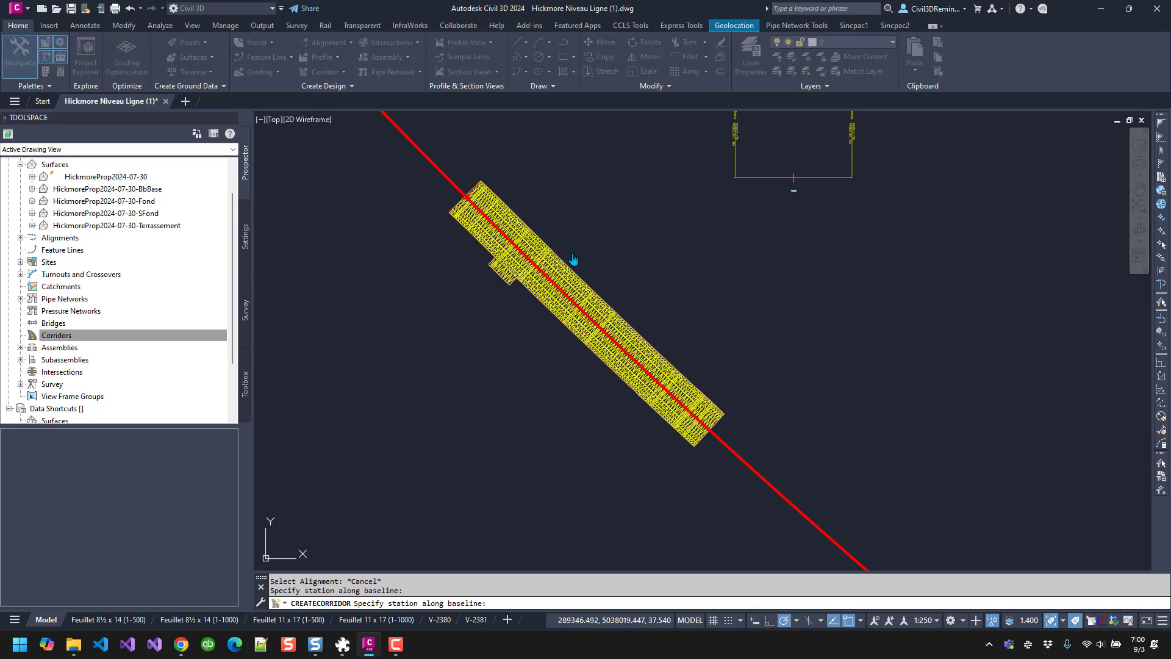
pyautogui.click(480, 180)
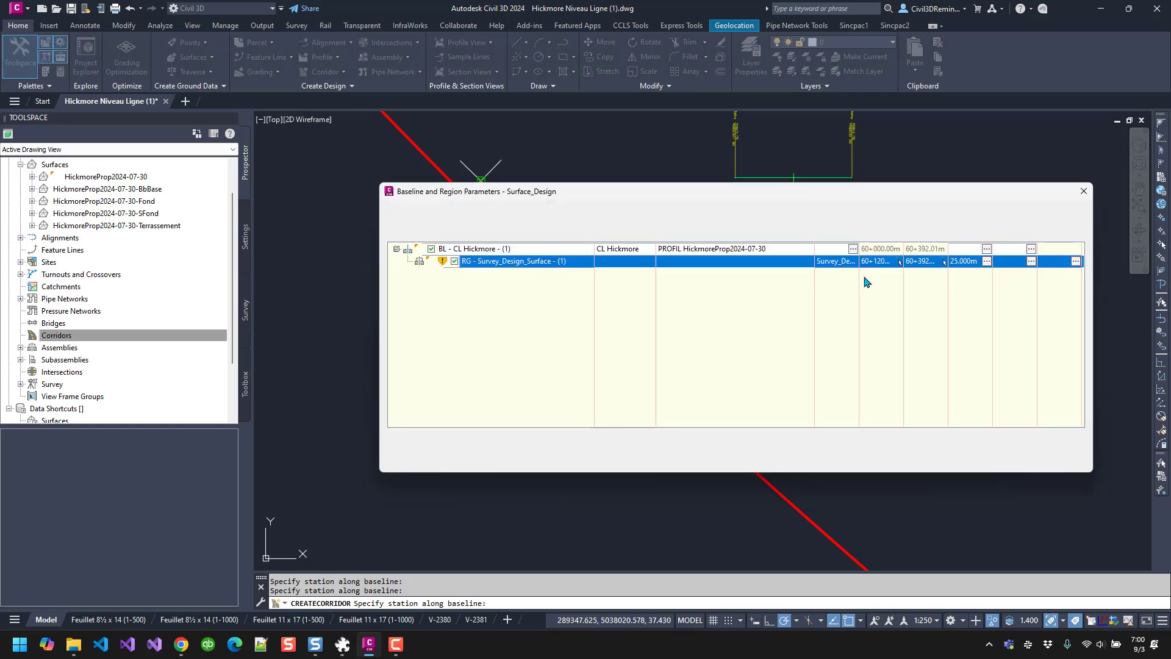
pyautogui.click(943, 263)
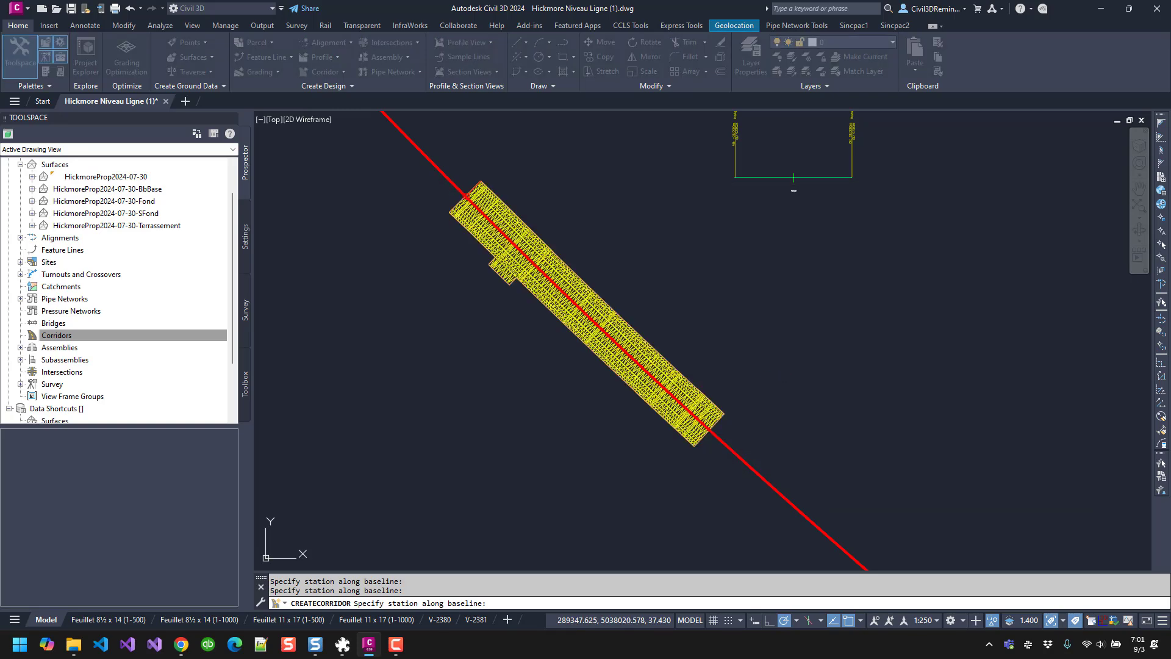
pyautogui.click(724, 413)
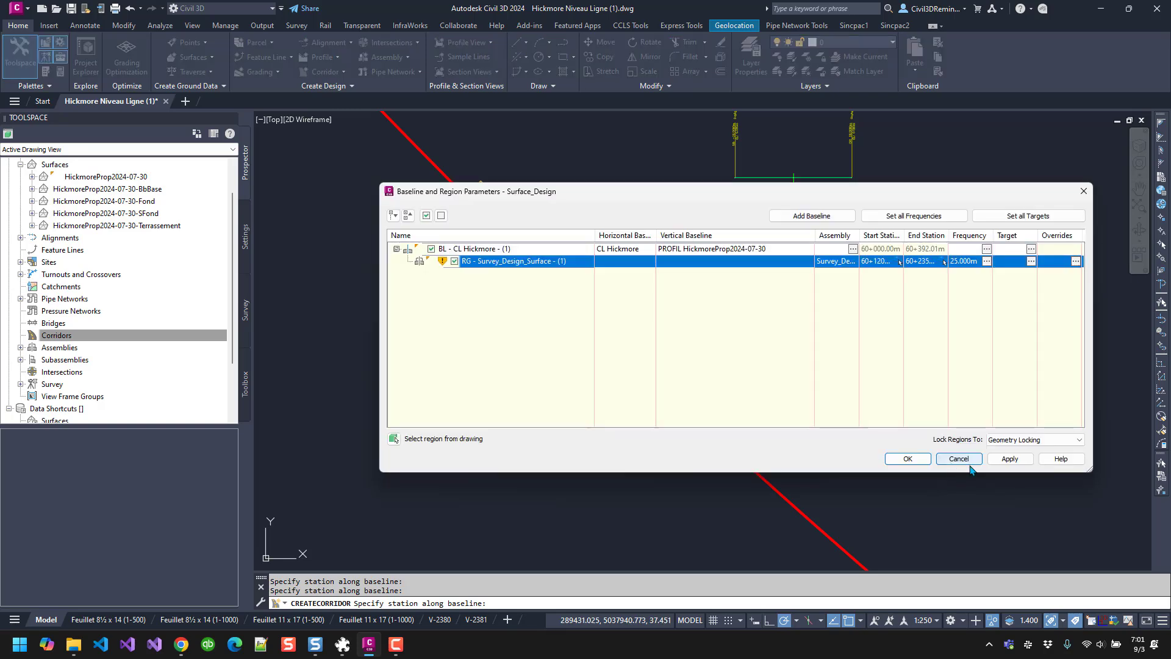
pyautogui.click(908, 459)
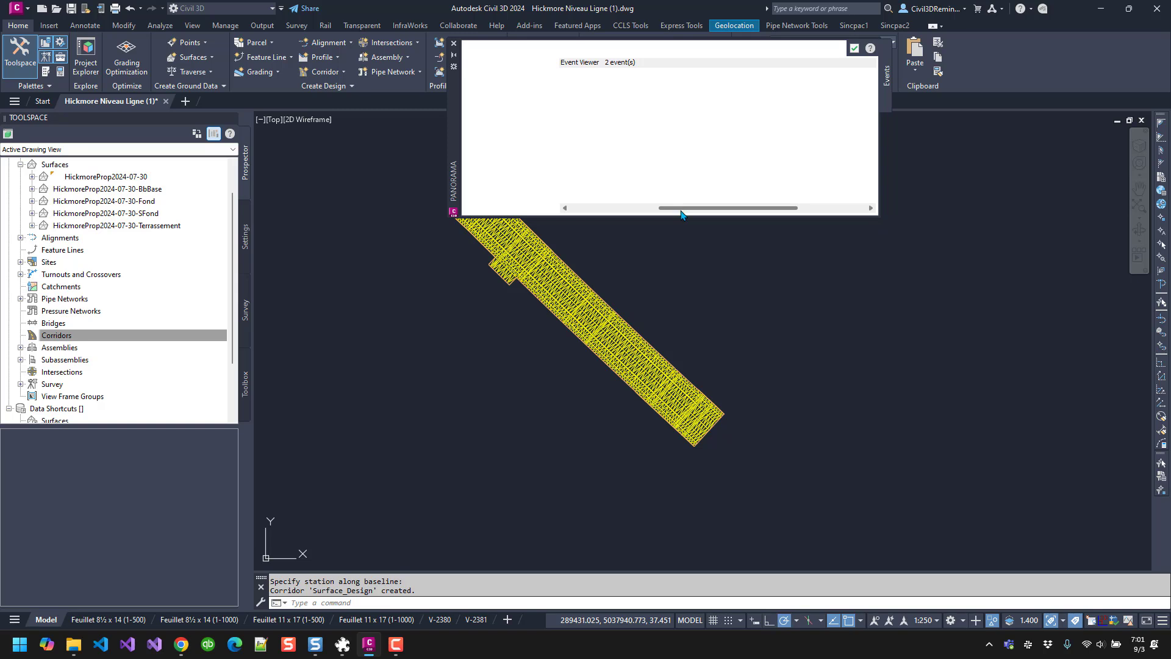
# - Read the full description of the corridor's error event and close the event viewer
pyautogui.doubleClick(653, 102)
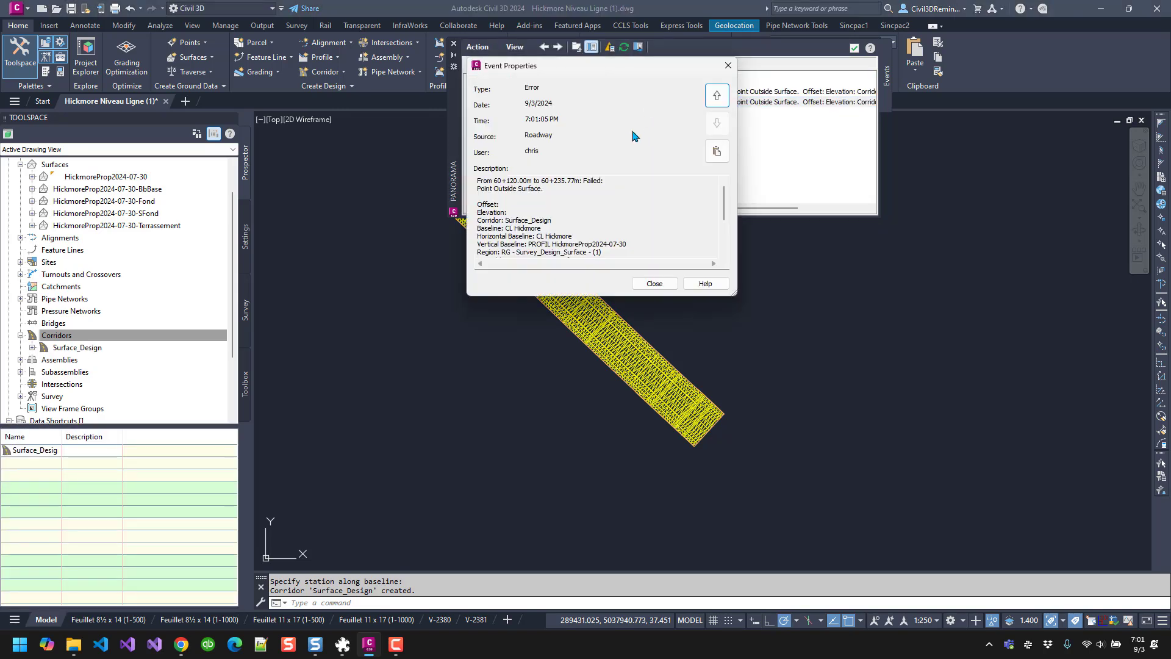
pyautogui.moveTo(556, 191); pyautogui.dragTo(477, 180)
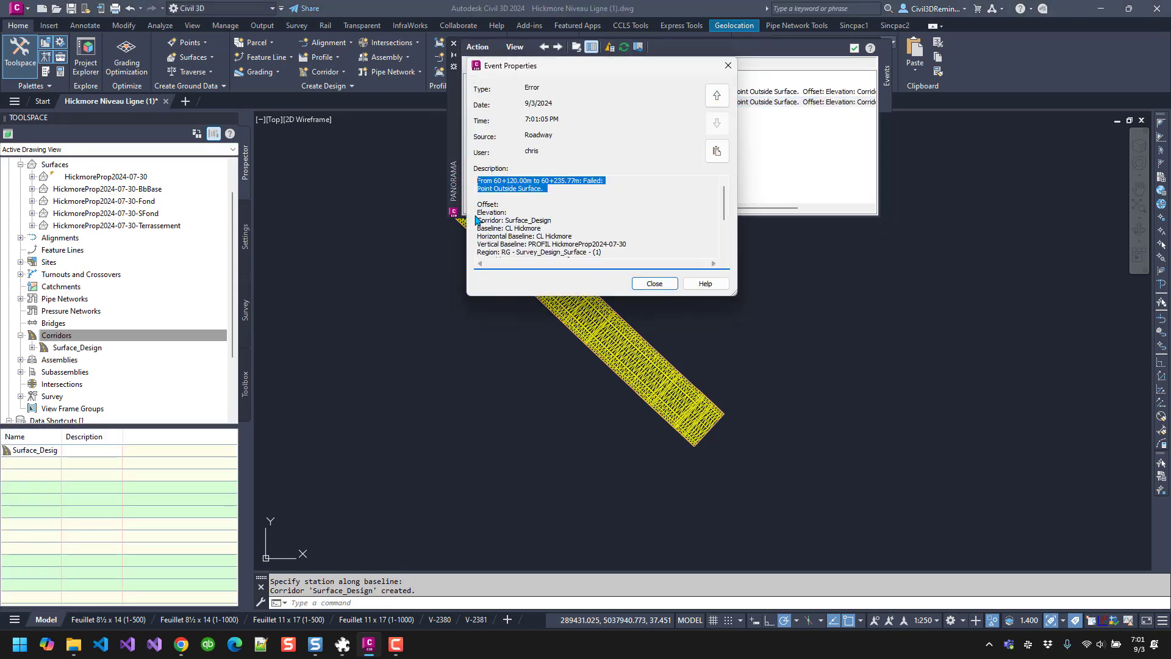
pyautogui.scroll(-2, 600, 238)
pyautogui.scroll(-1, 600, 238)
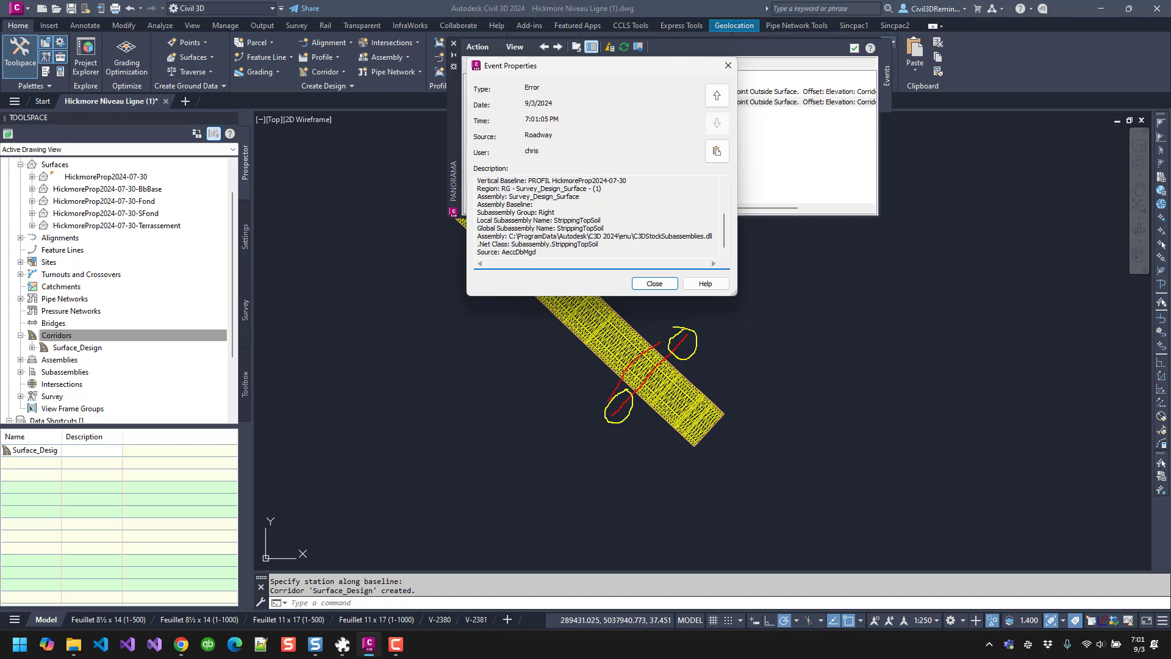
pyautogui.click(655, 283)
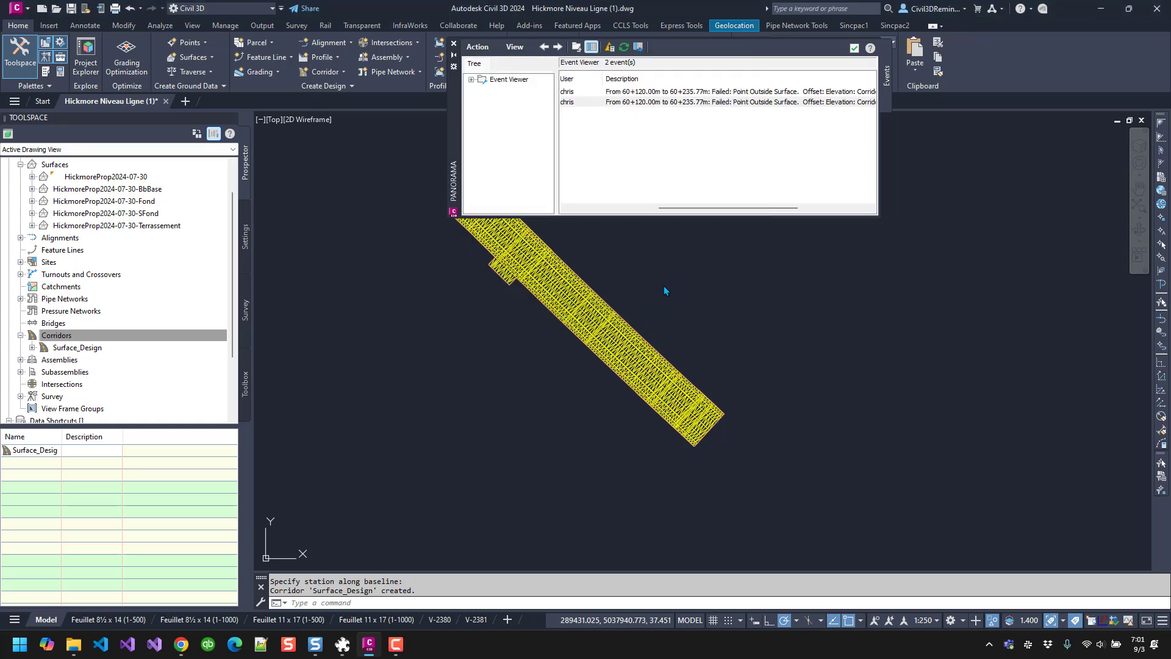
pyautogui.click(454, 43)
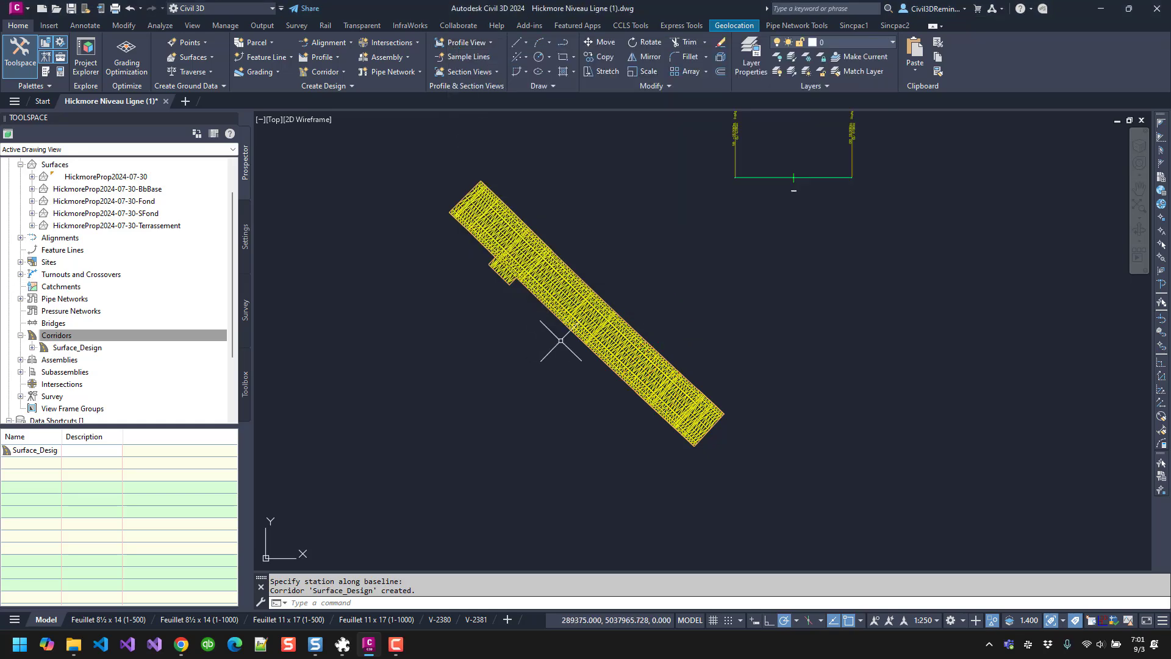
# - Extract the border of the HickmoreProp2024-07-30 surface as a drawing object and select it to check it
pyautogui.click(593, 323)
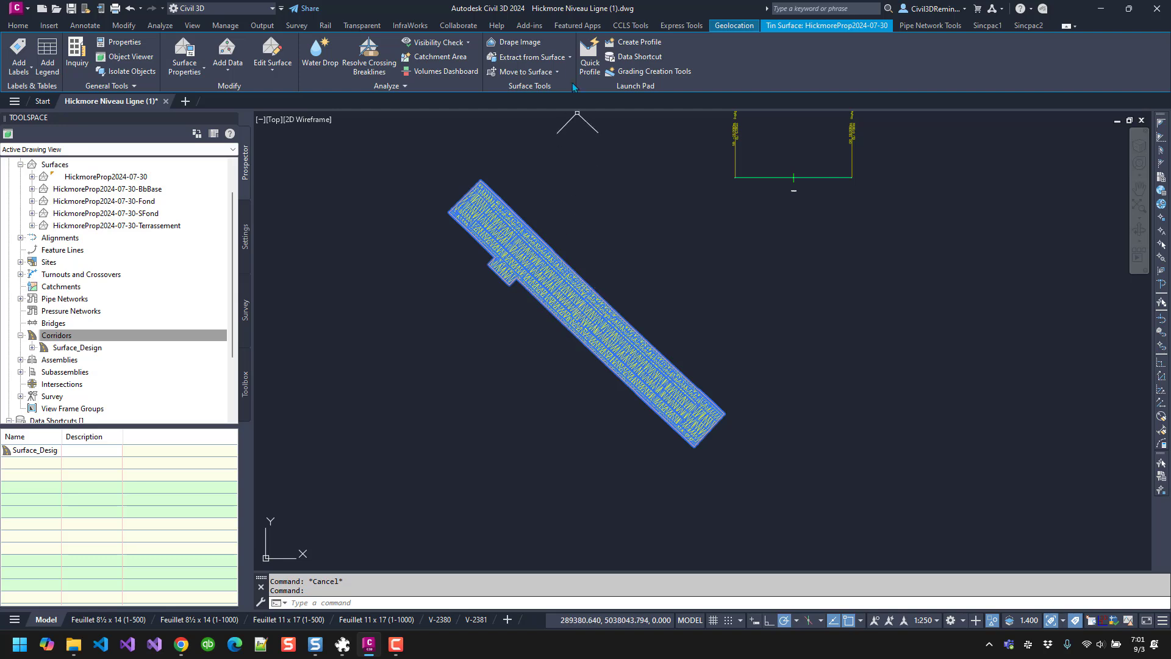
pyautogui.click(570, 57)
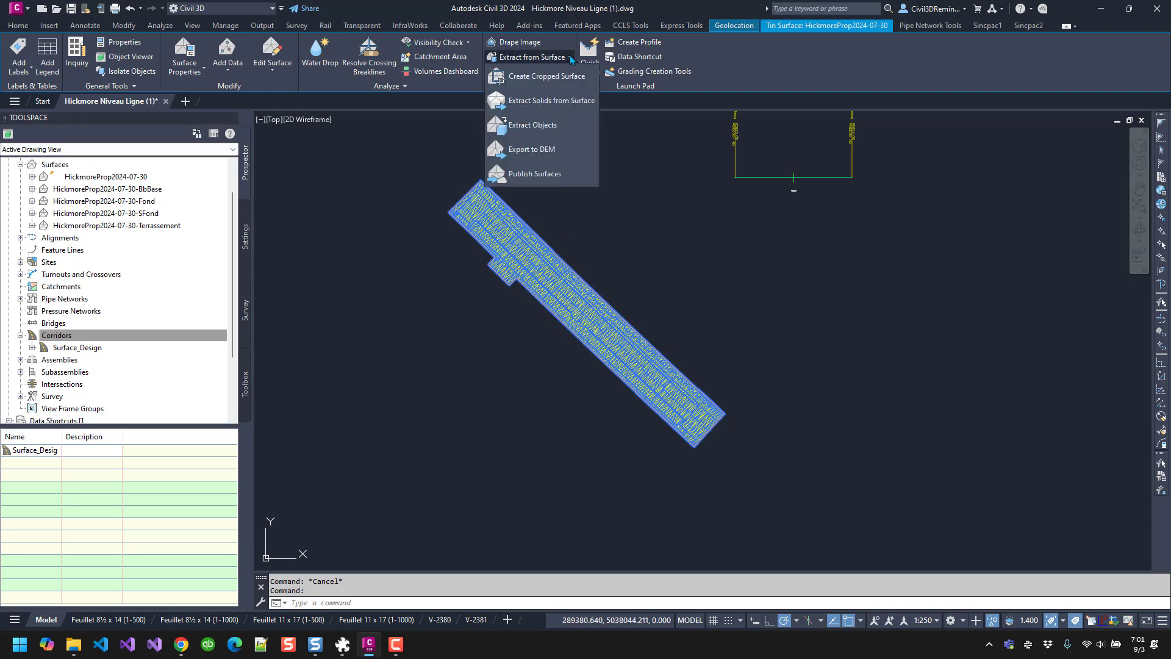
pyautogui.click(569, 126)
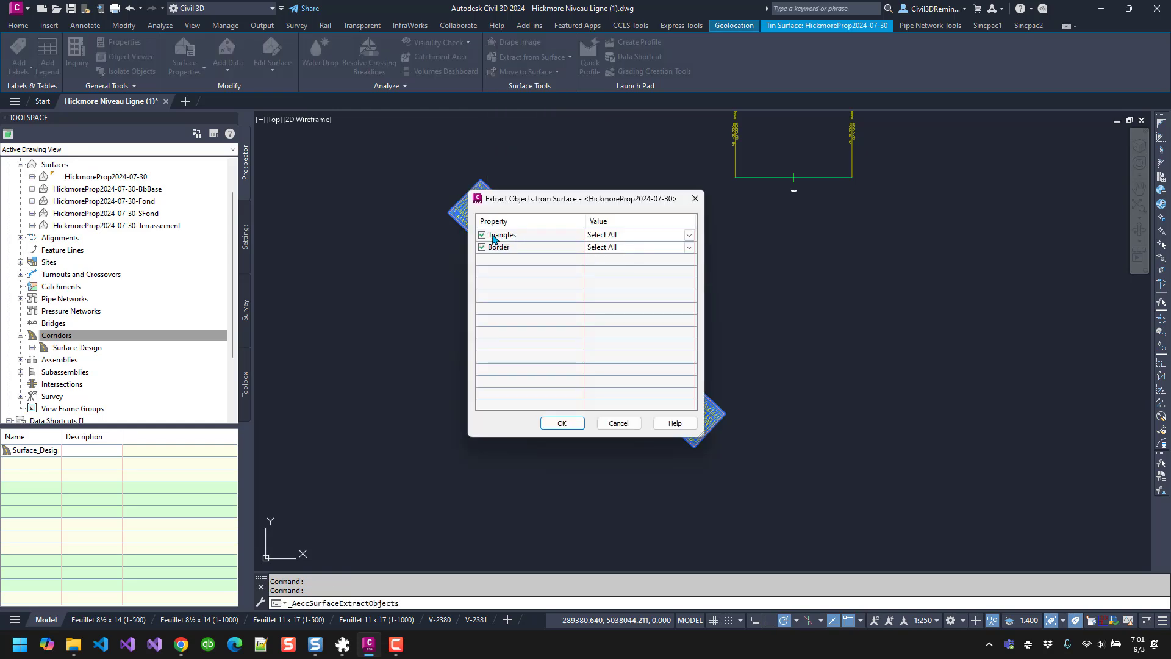
pyautogui.click(562, 423)
pyautogui.press('Escape')
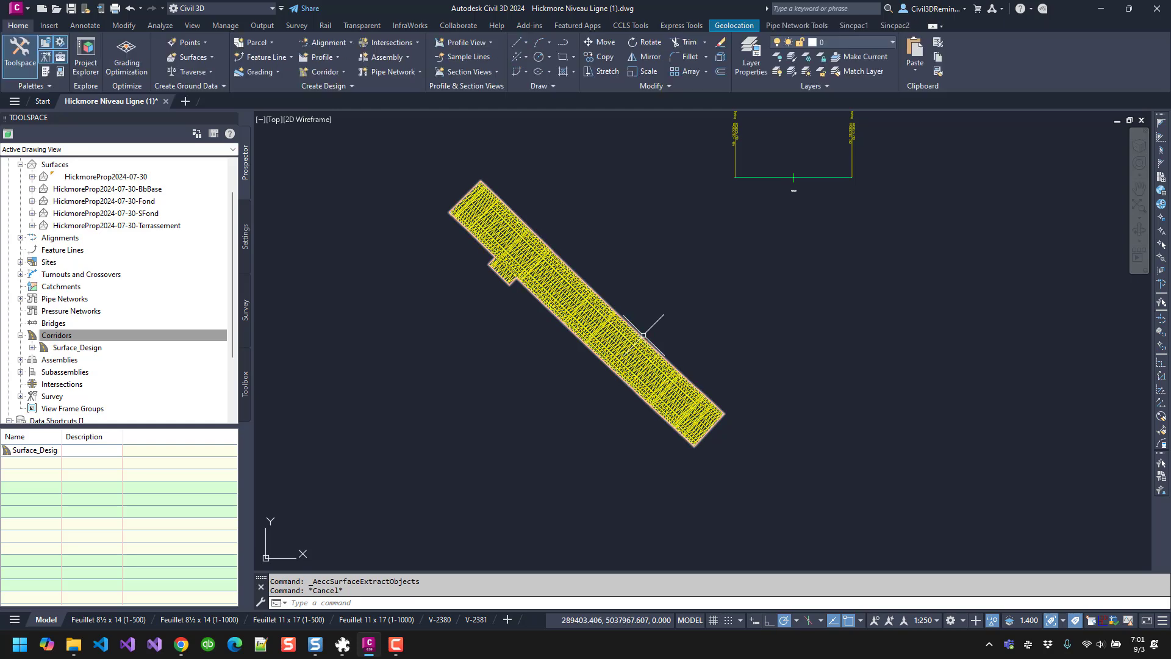
pyautogui.click(644, 335)
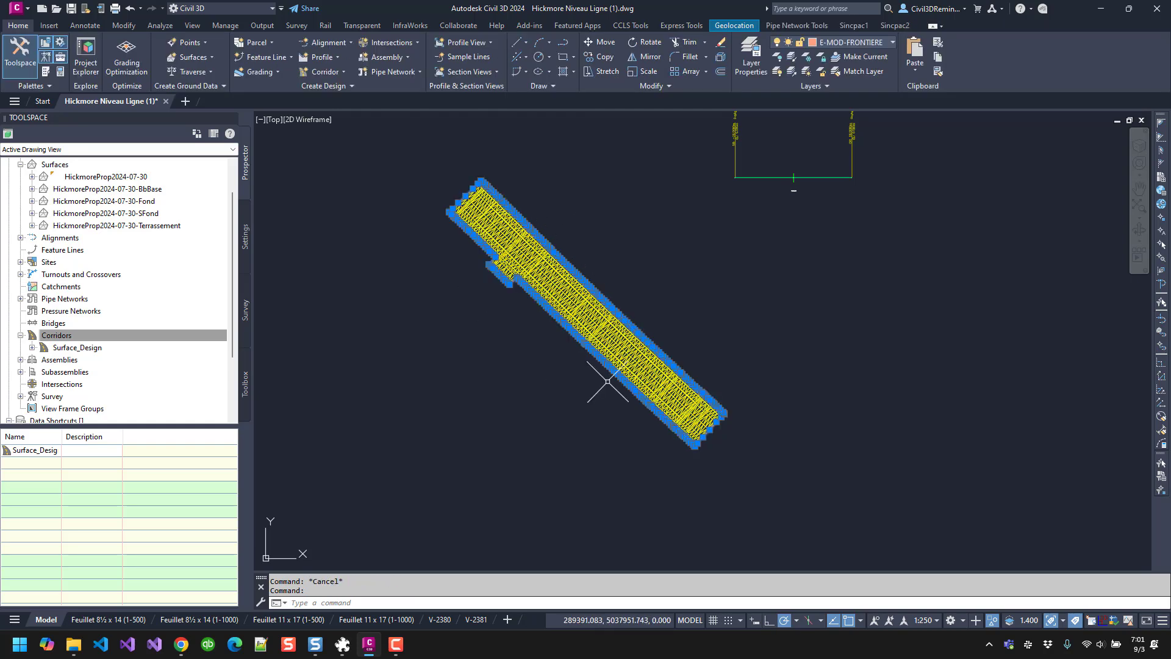
pyautogui.press('Escape')
# - Set the extracted surface border polyline as the Stripping Width offset target for both StrippingTopSoil subassemblies in the Surface_Design corridor's region
pyautogui.click(116, 347)
pyautogui.rightClick(124, 346)
pyautogui.click(119, 344)
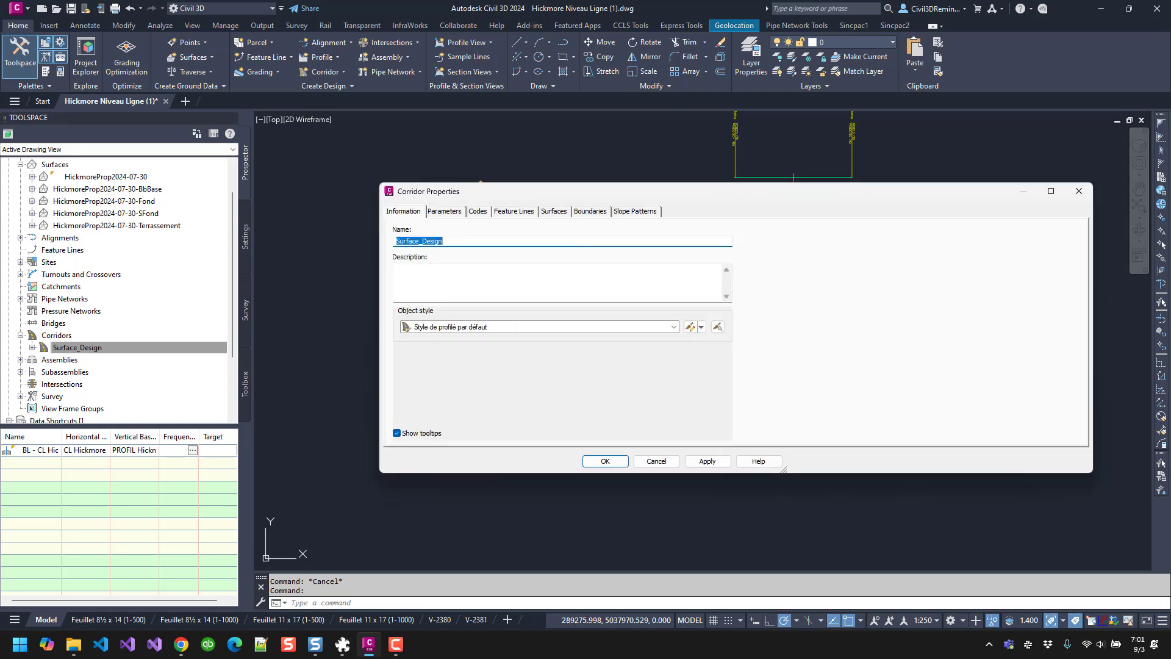
pyautogui.click(425, 212)
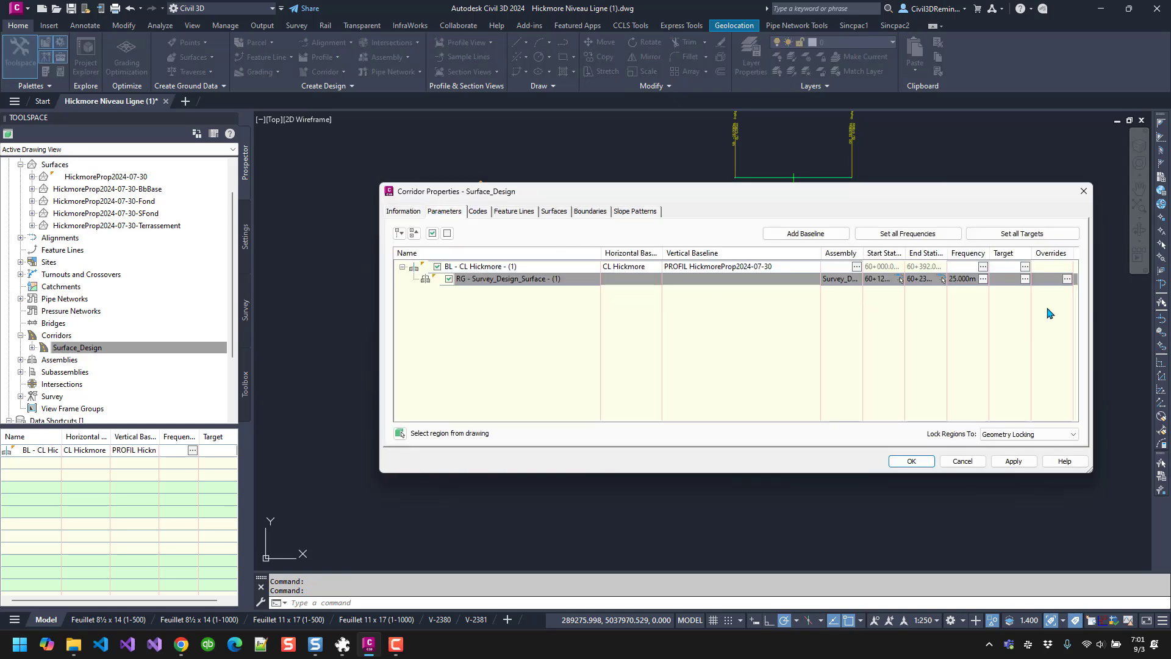
pyautogui.click(984, 280)
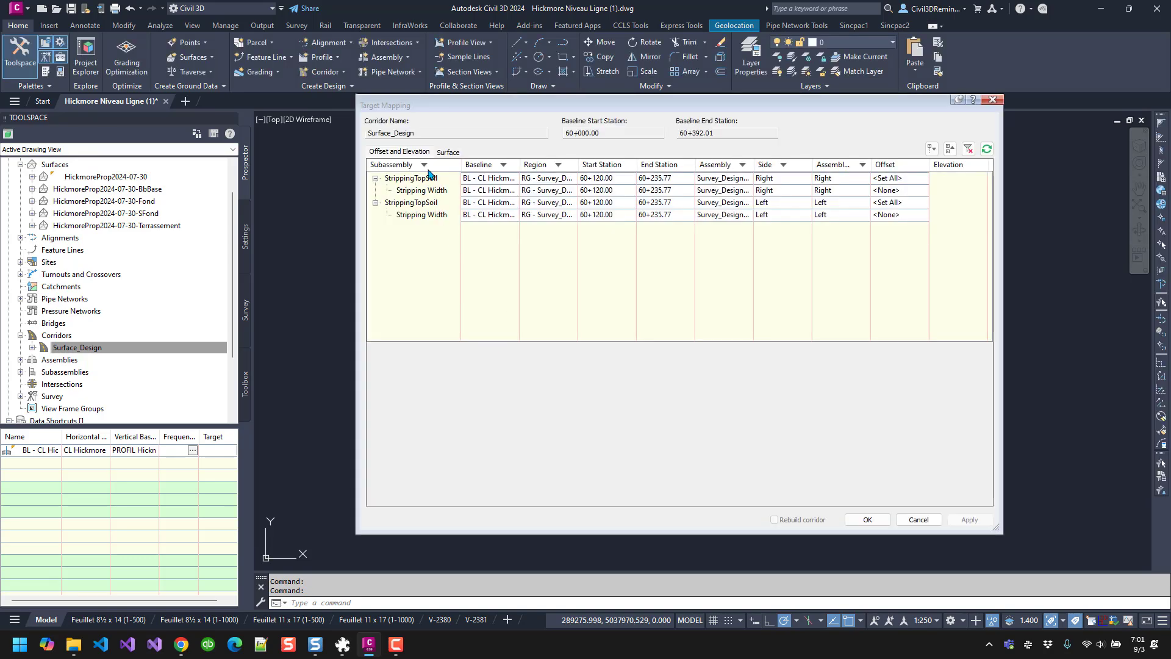
pyautogui.click(428, 192)
pyautogui.keyDown('ctrl'); pyautogui.click(421, 215); pyautogui.keyUp('ctrl')
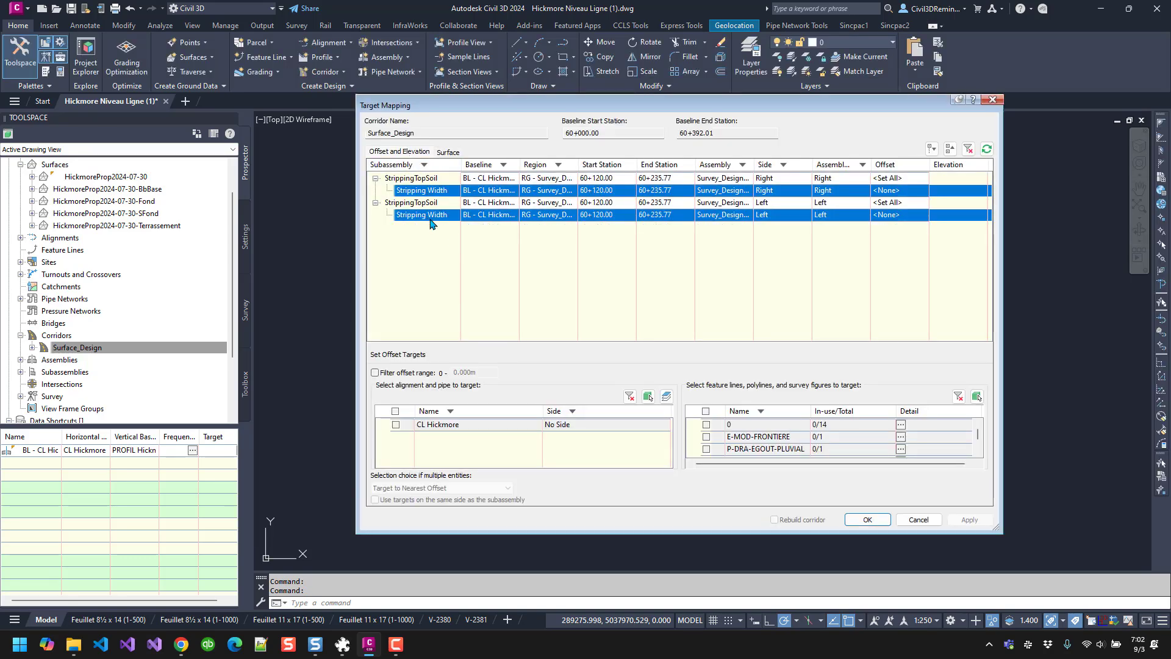
pyautogui.click(977, 397)
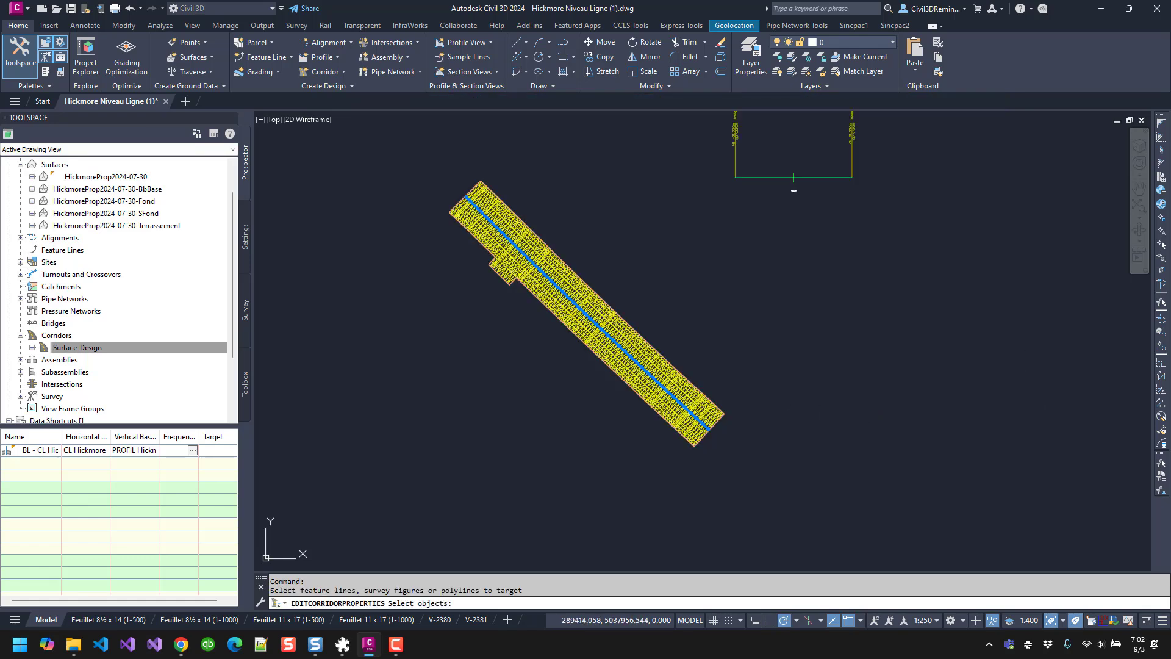
pyautogui.click(685, 342)
pyautogui.press('Return')
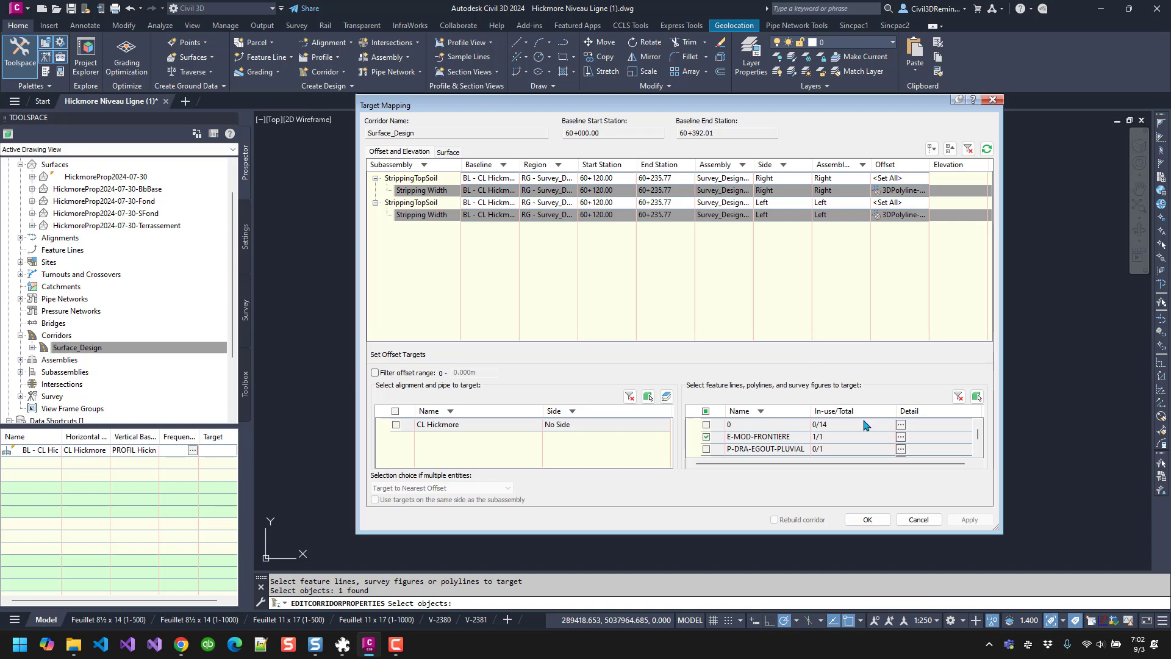
pyautogui.doubleClick(929, 165)
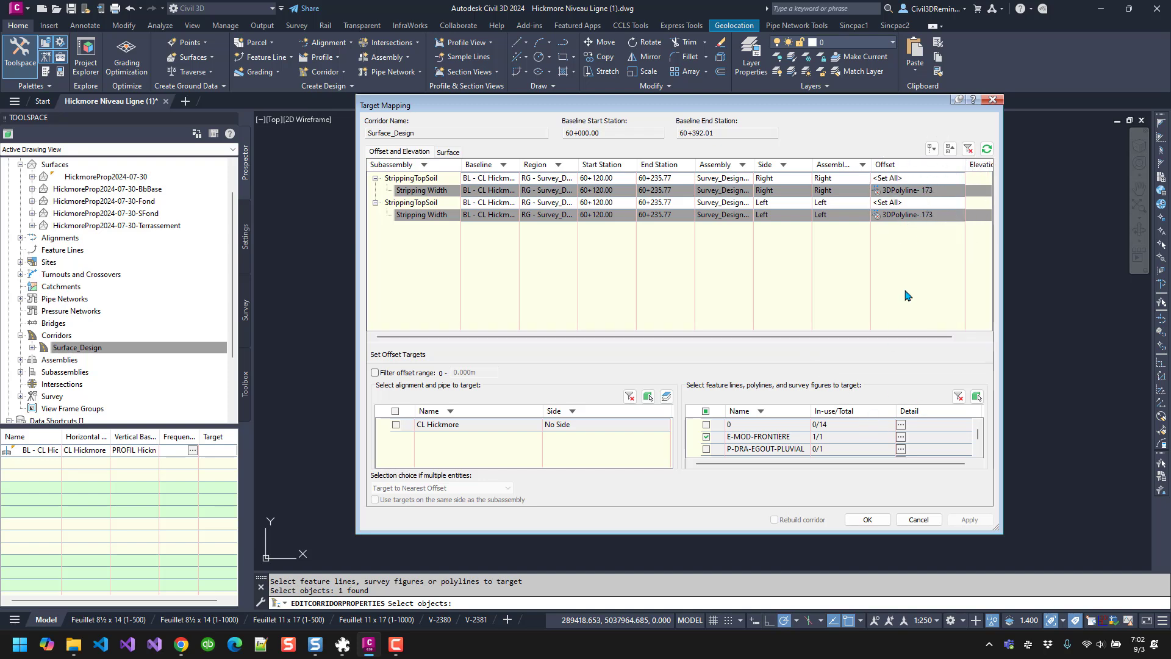
# - Accept the target mapping and corridor properties, and rebuild the Surface_Design corridor
pyautogui.click(869, 520)
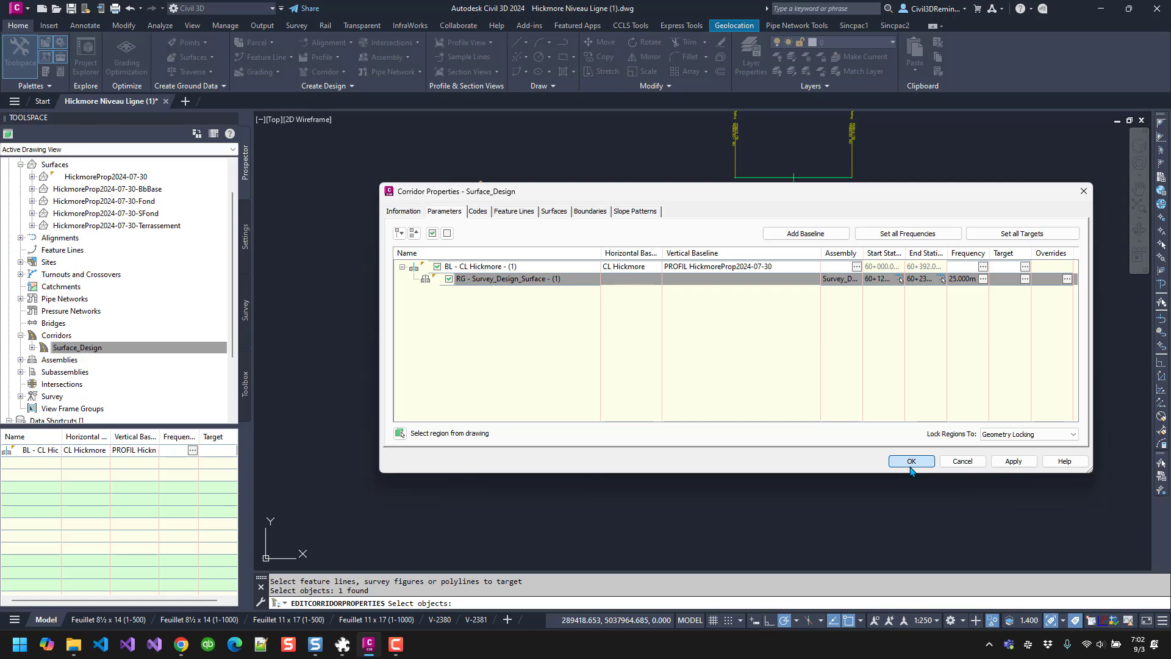
pyautogui.click(911, 462)
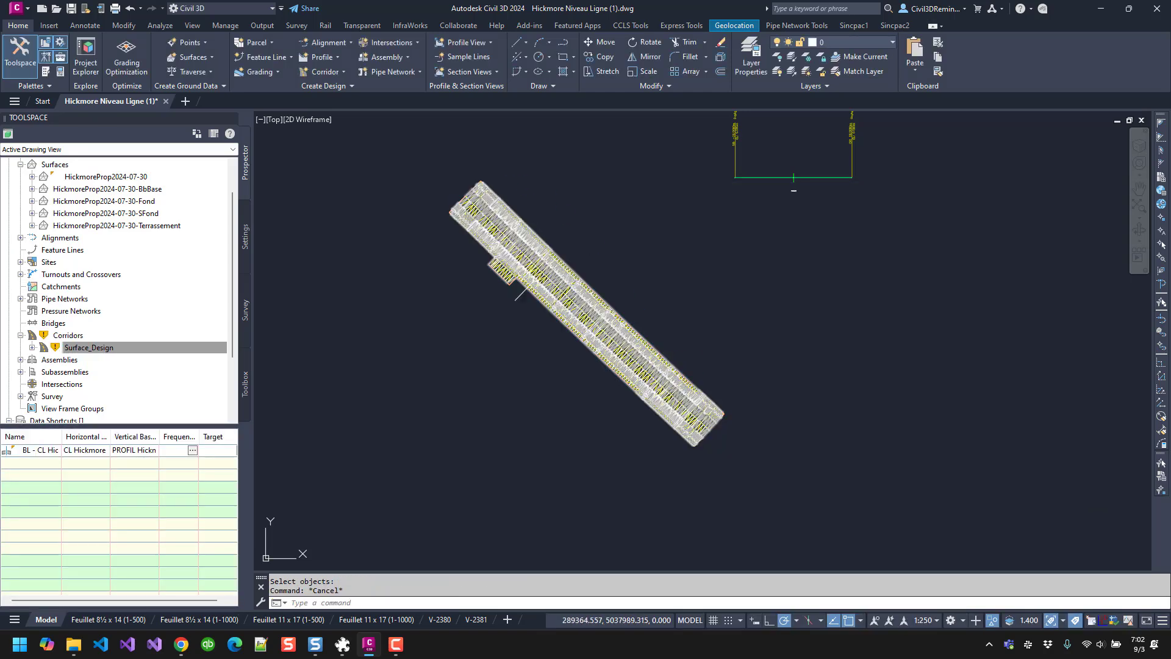
pyautogui.rightClick(104, 352)
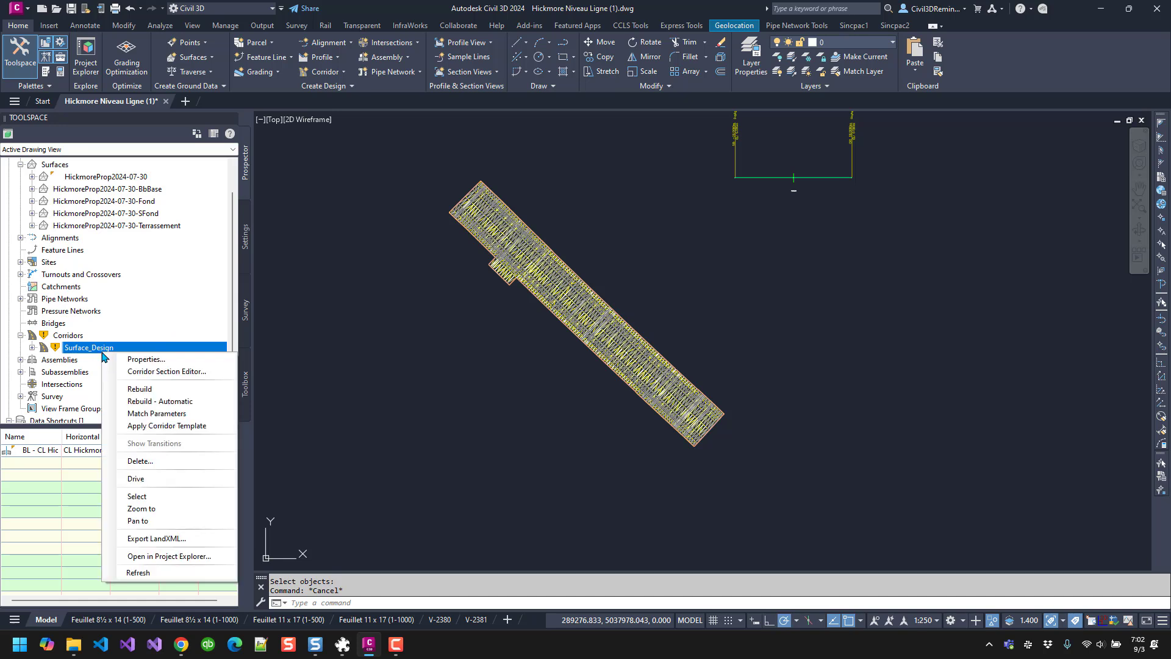
pyautogui.click(130, 390)
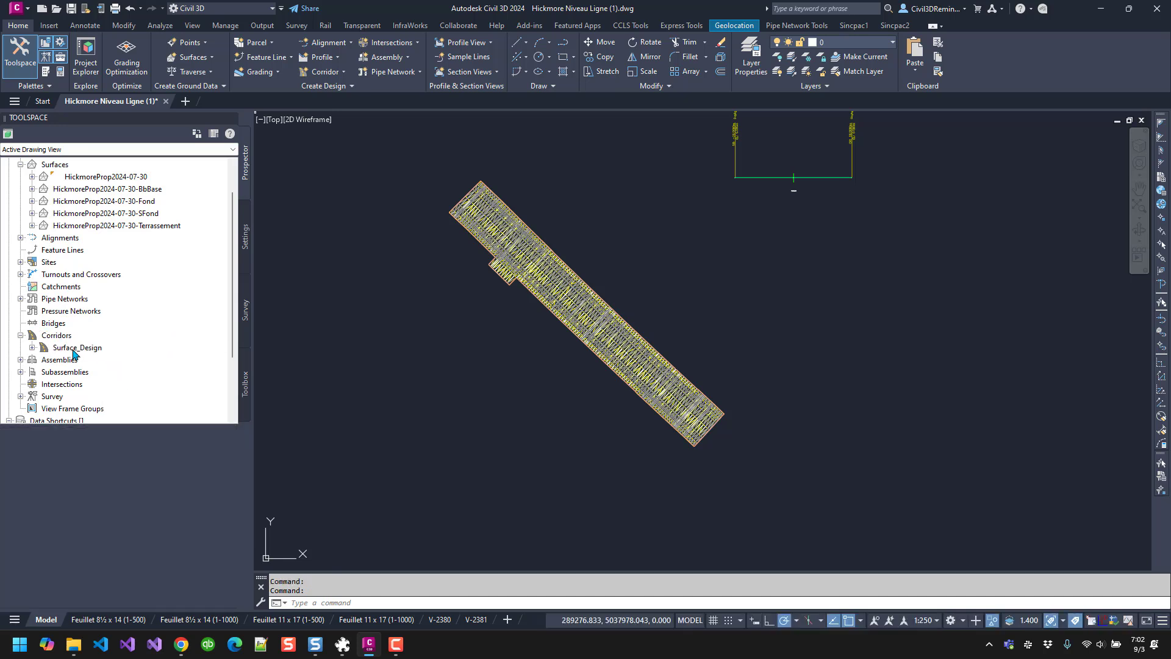
# - Open the Surface_Design corridor in the Object Viewer and orbit it into a tilted 3D view
pyautogui.rightClick(73, 350)
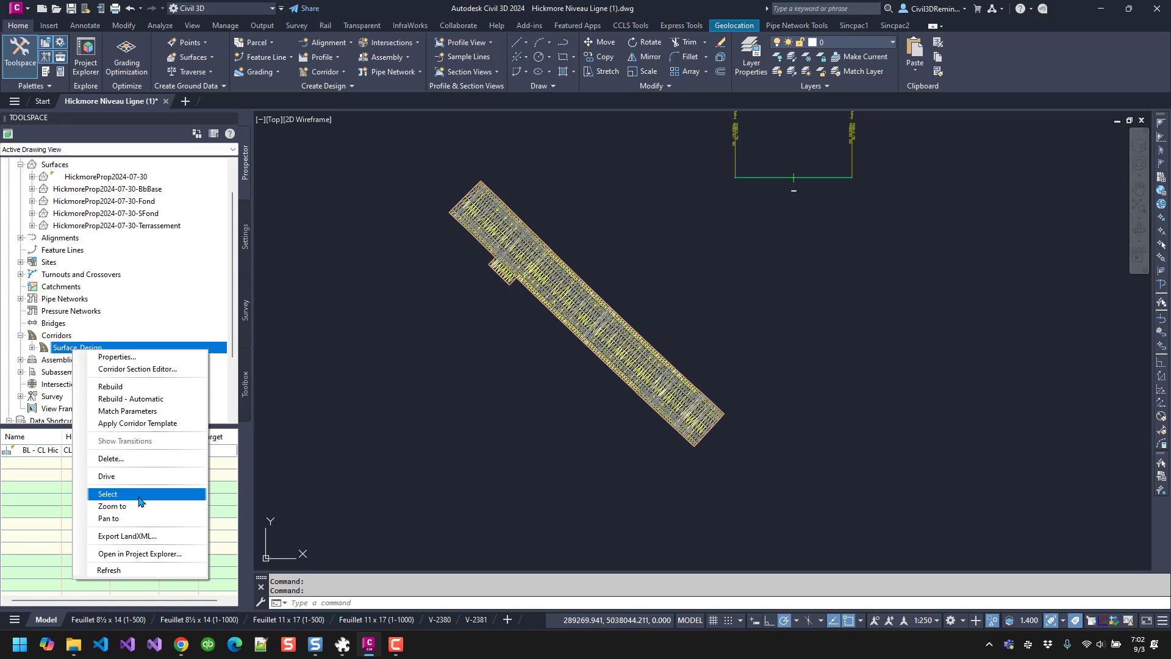
pyautogui.click(108, 493)
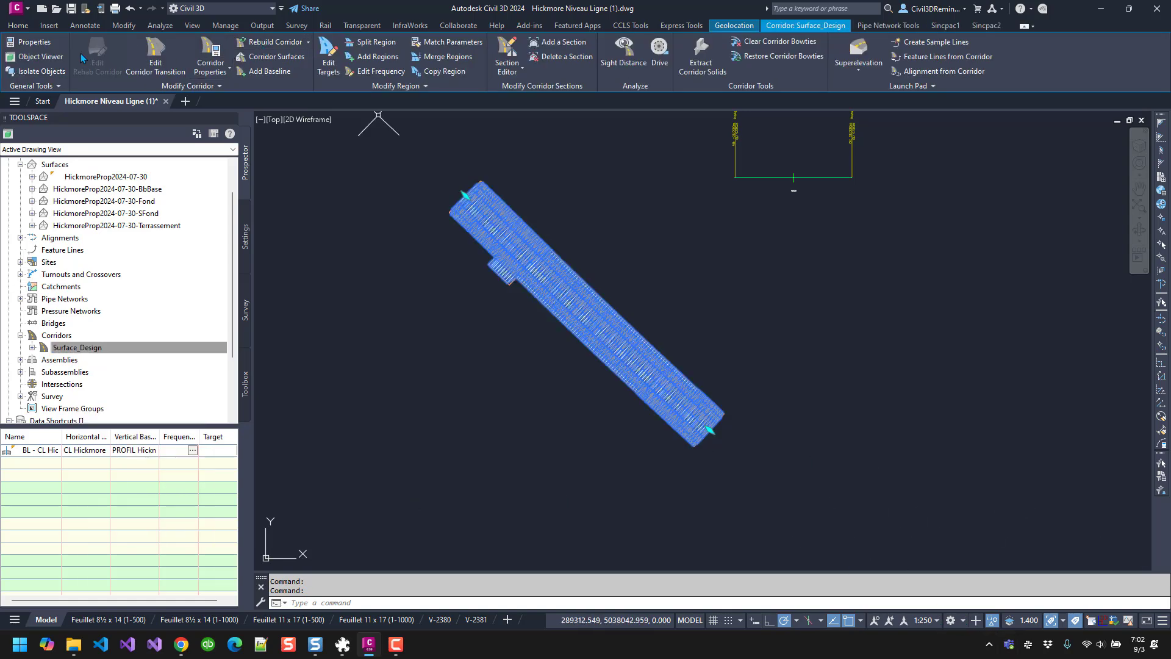
pyautogui.click(50, 62)
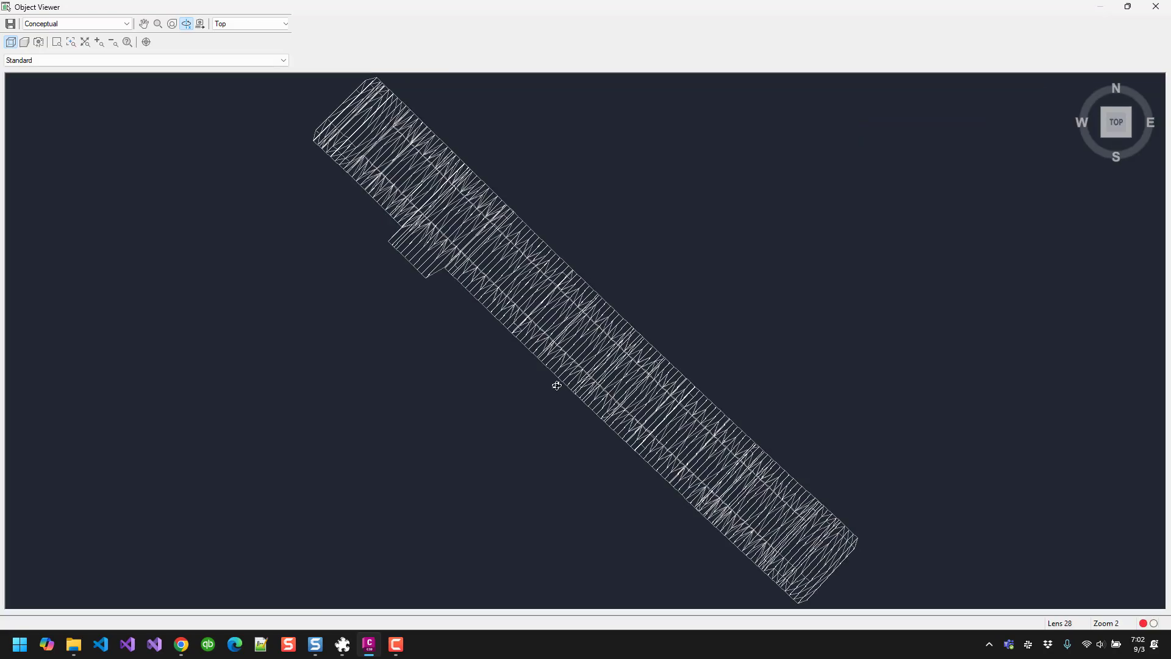
pyautogui.moveTo(555, 384); pyautogui.dragTo(488, 173)
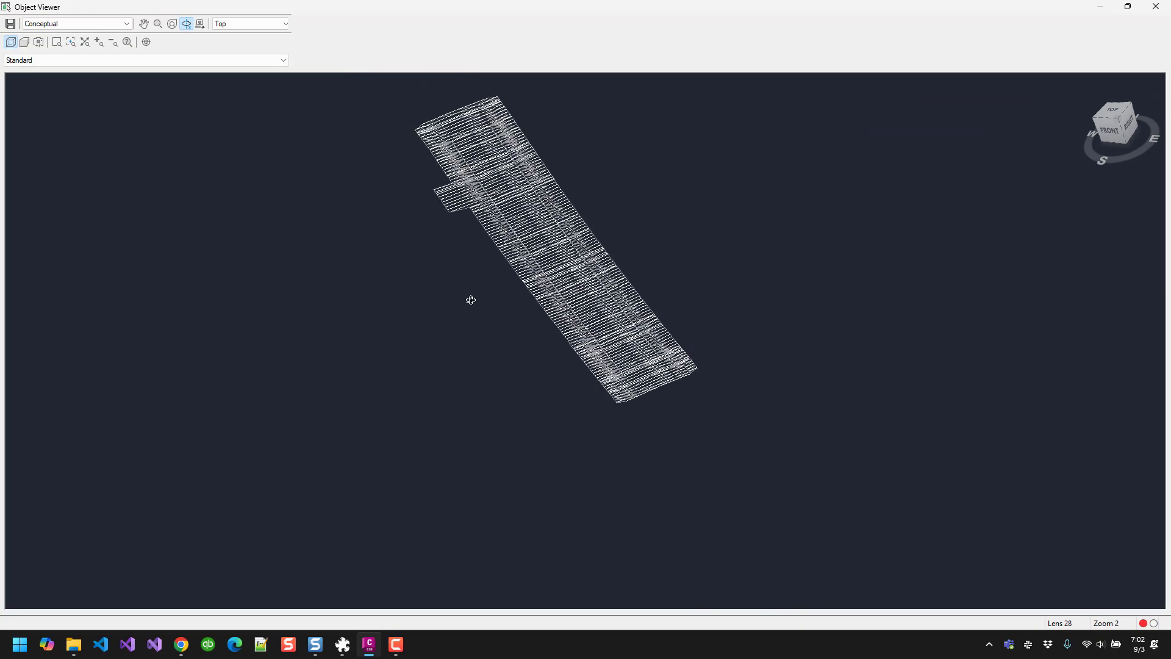
pyautogui.moveTo(471, 300); pyautogui.dragTo(580, 232)
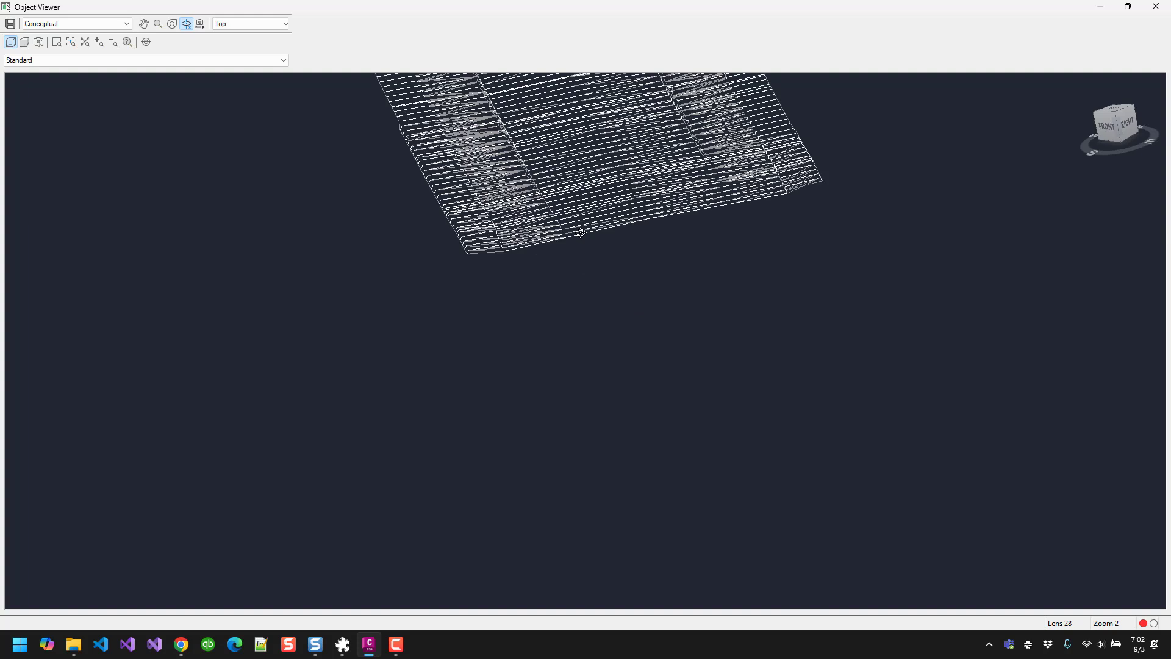
# - Examine the small vertical steps and link points along the corridor's inner edge up close, and close the Object Viewer
pyautogui.scroll(1, 581, 232)
pyautogui.moveTo(590, 283); pyautogui.dragTo(577, 467, button='middle')
pyautogui.scroll(2, 518, 324)
pyautogui.moveTo(480, 321); pyautogui.dragTo(144, 430, button='middle')
pyautogui.scroll(2, 636, 322)
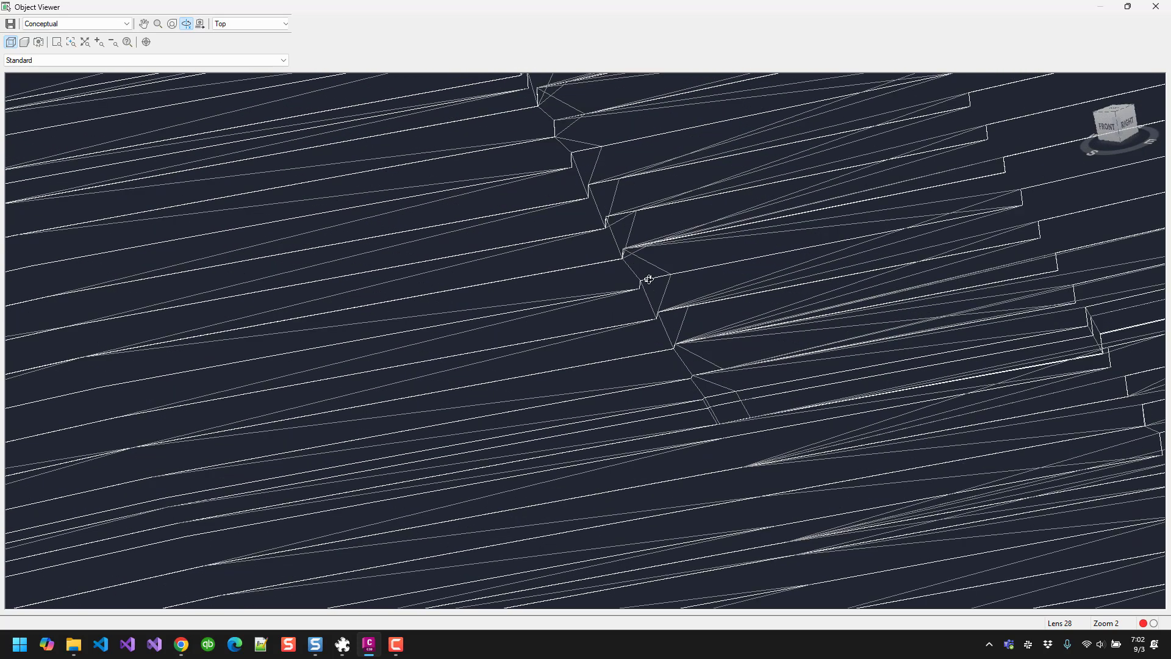
pyautogui.scroll(2, 648, 279)
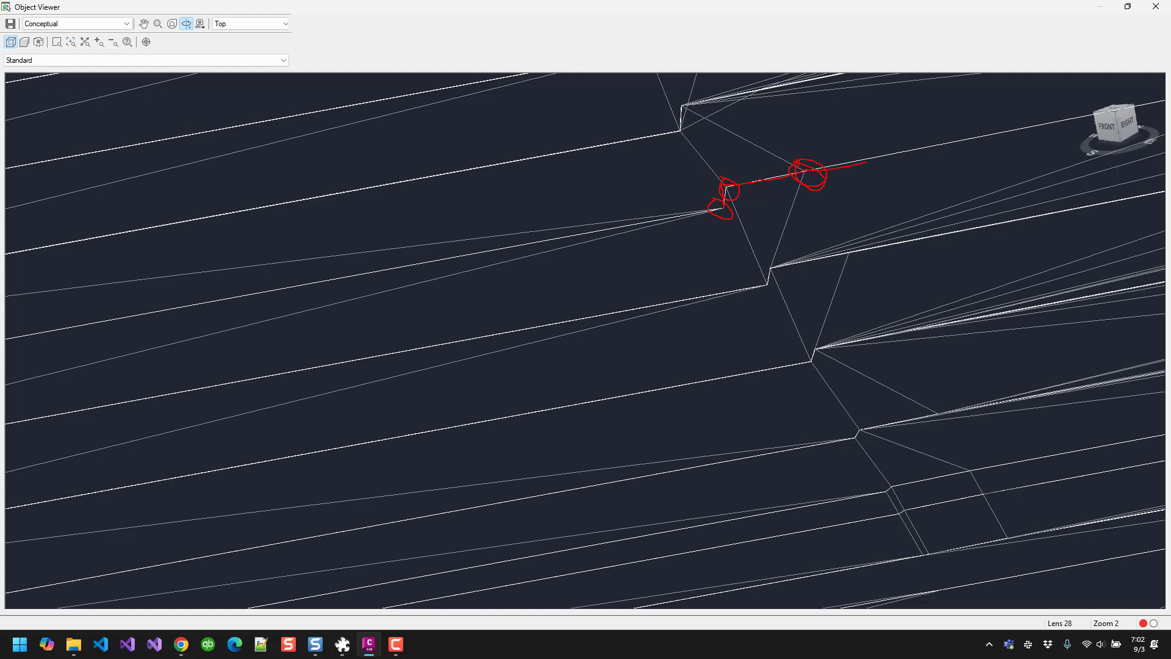
pyautogui.moveTo(866, 161); pyautogui.dragTo(979, 139)
pyautogui.moveTo(831, 245)
pyautogui.mouseDown()
pyautogui.moveTo(902, 514)
pyautogui.moveTo(880, 279)
pyautogui.mouseUp()
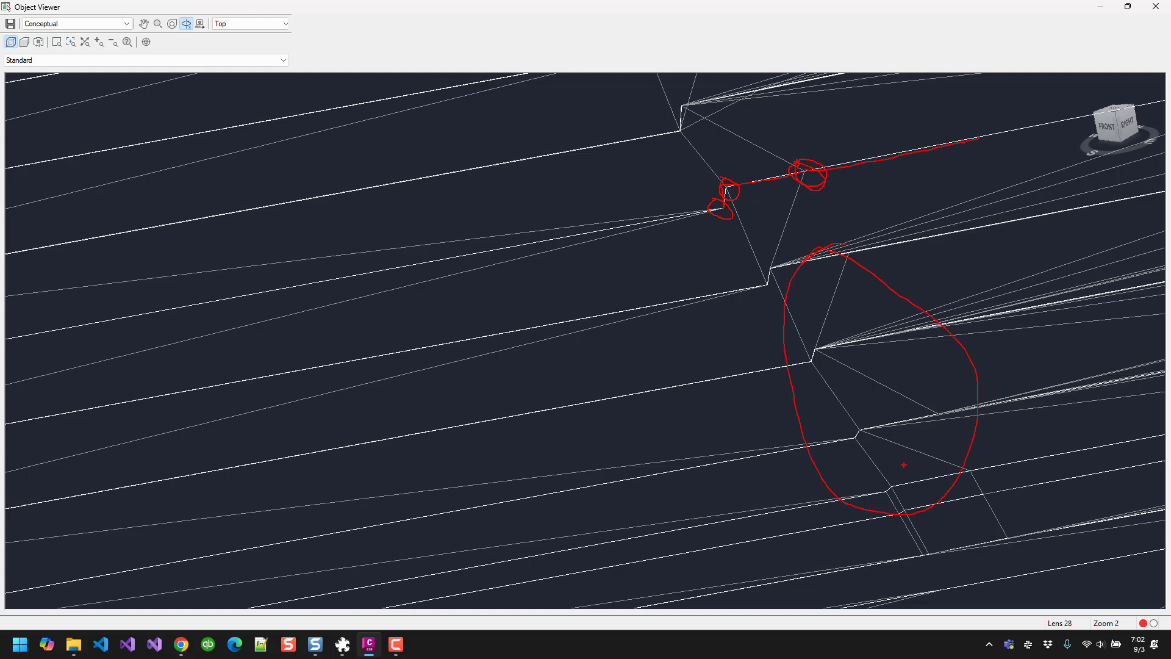
pyautogui.press('Escape')
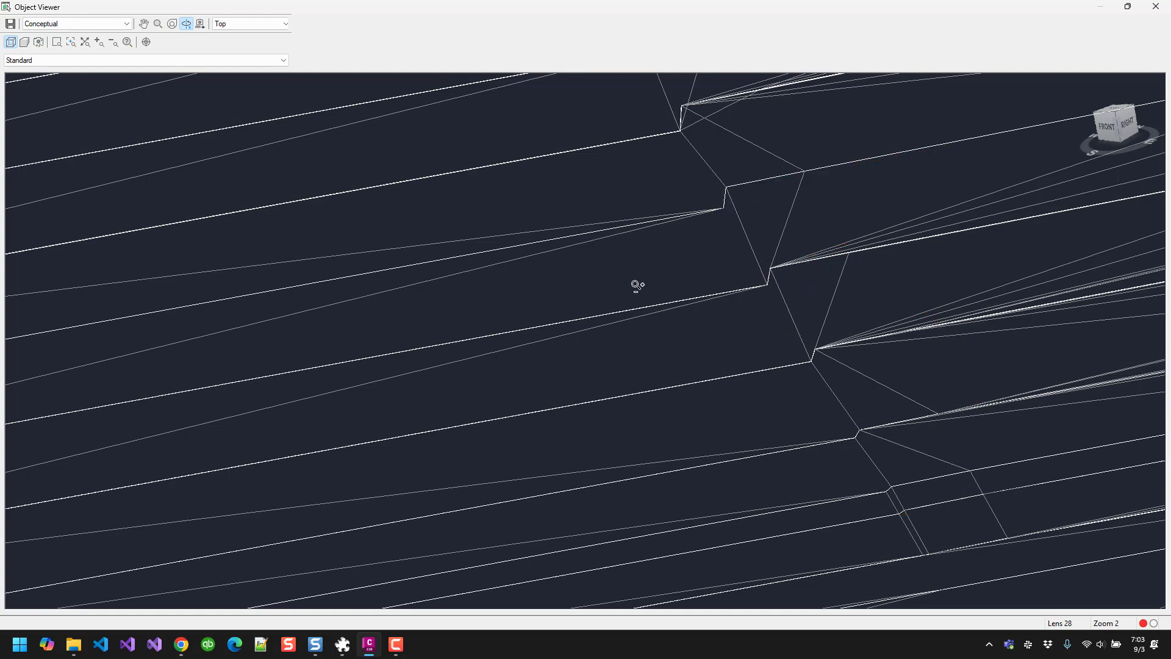
pyautogui.press('Escape')
pyautogui.press('Escape')
pyautogui.press('Escape')
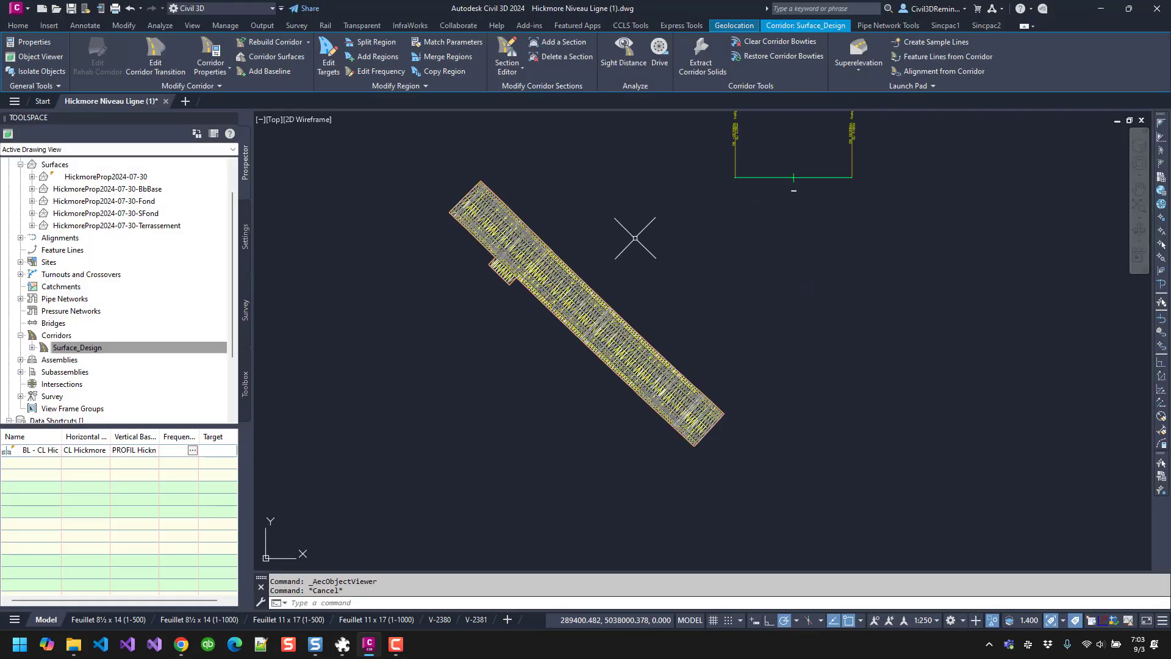
# - Inspect the Surface_Design corridor's cross-sections at stations 60+120 and 60+121 in the Section Editor, and close the editor
pyautogui.rightClick(124, 352)
pyautogui.click(171, 368)
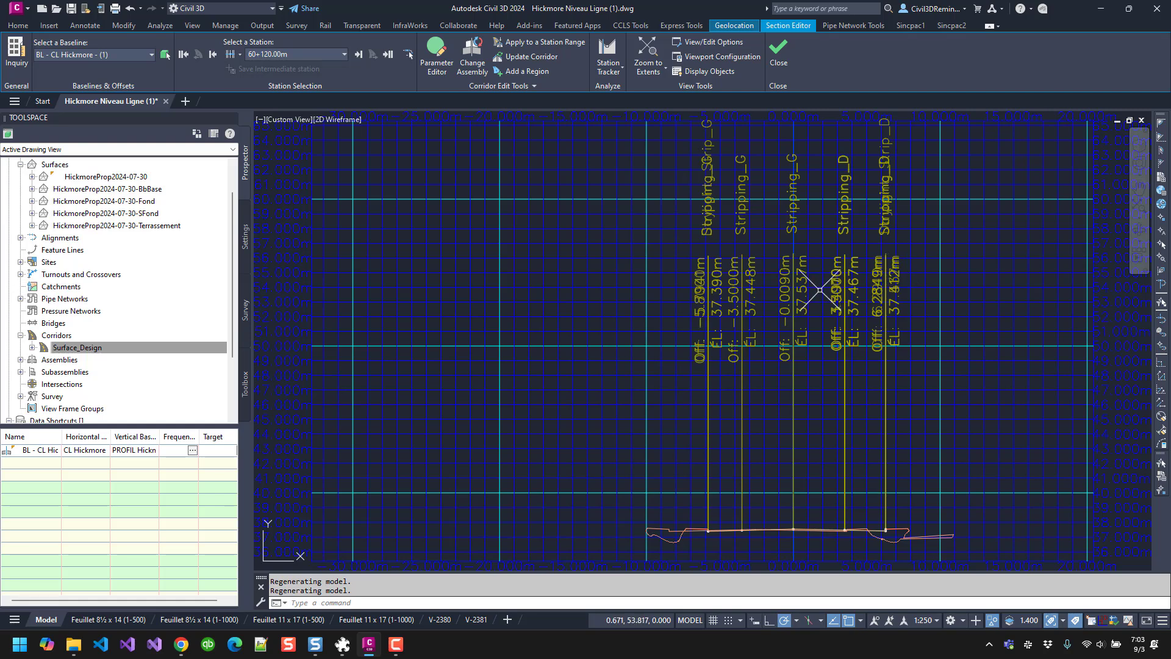
pyautogui.moveTo(824, 288); pyautogui.dragTo(771, 292, button='middle')
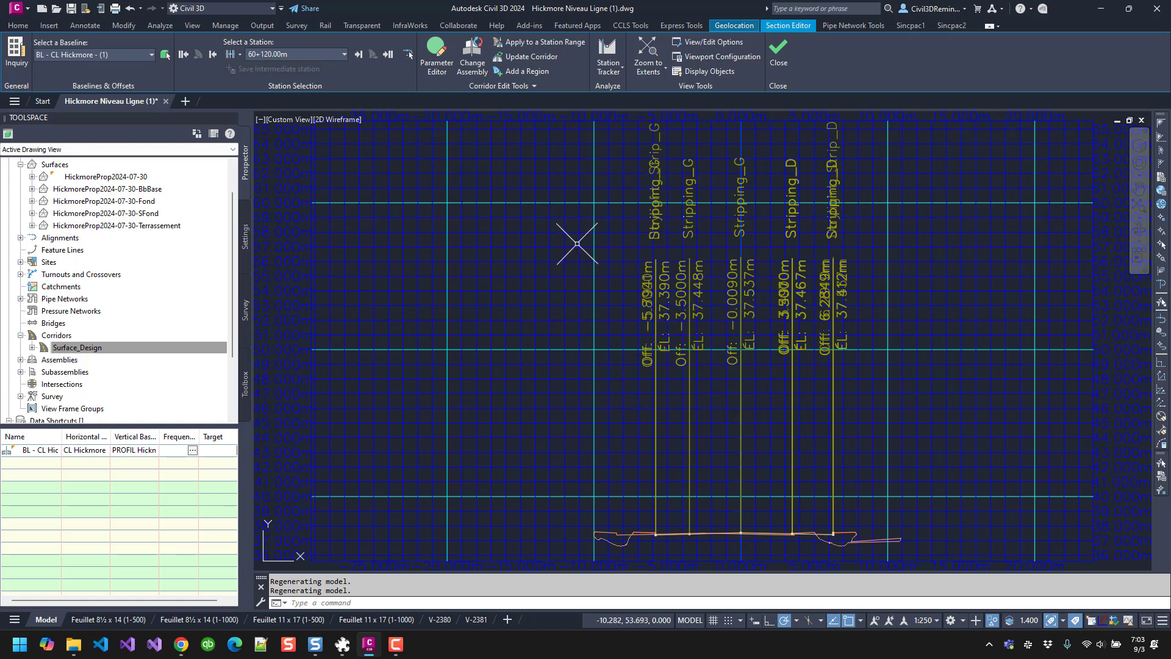
pyautogui.click(359, 54)
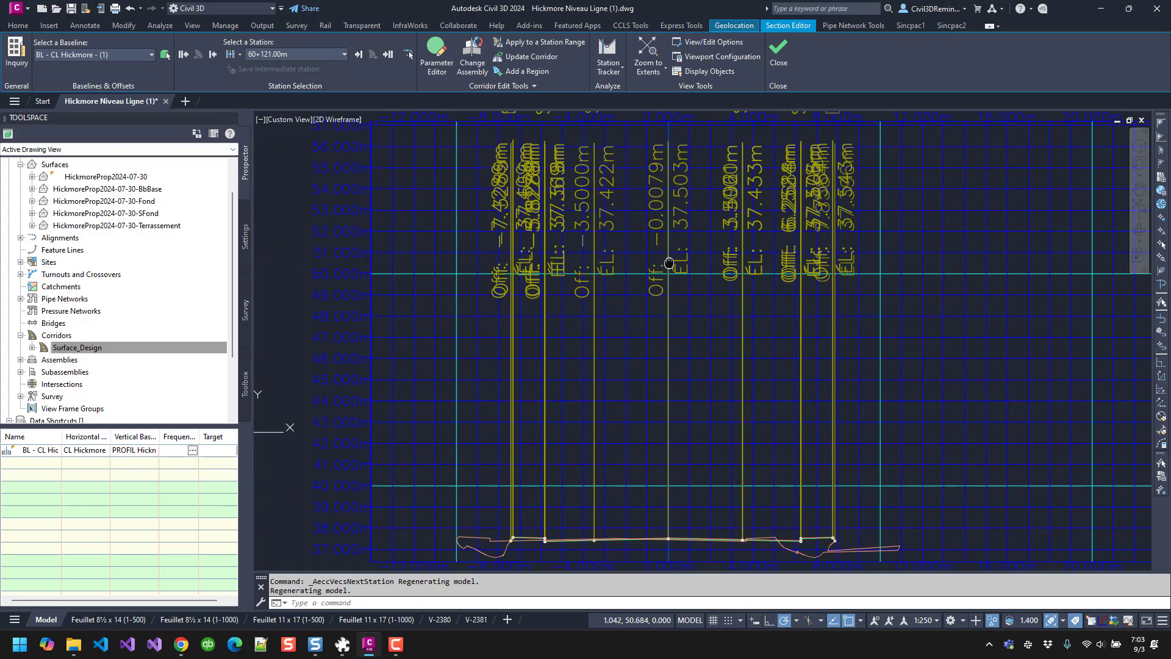
pyautogui.scroll(-2, 707, 424)
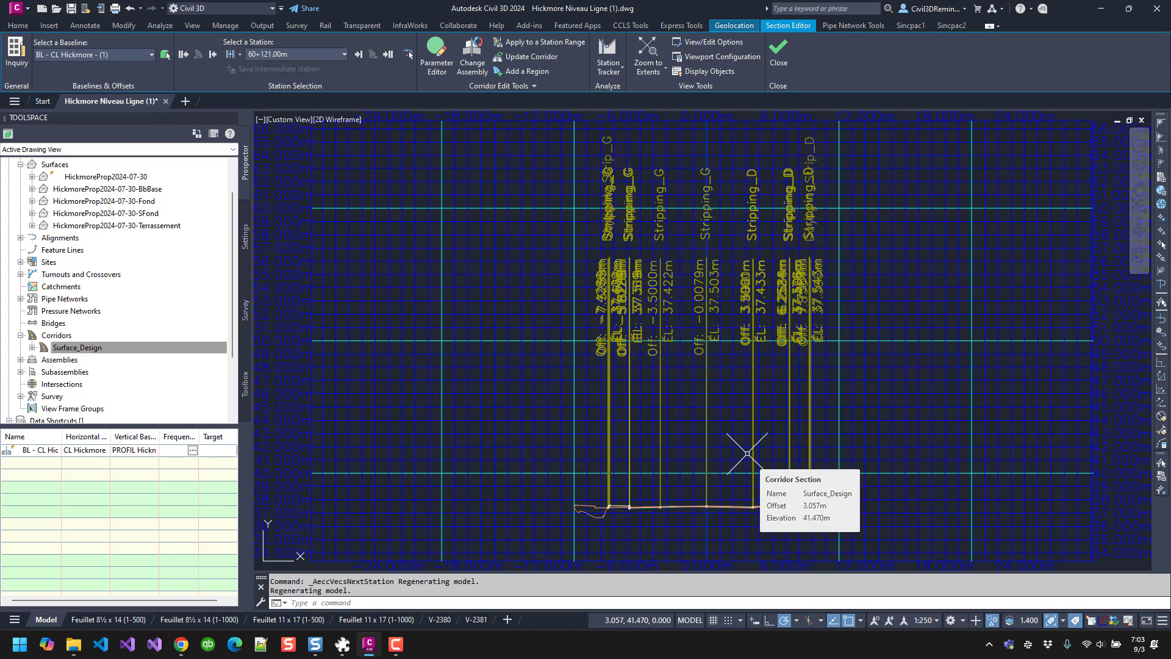
pyautogui.click(776, 64)
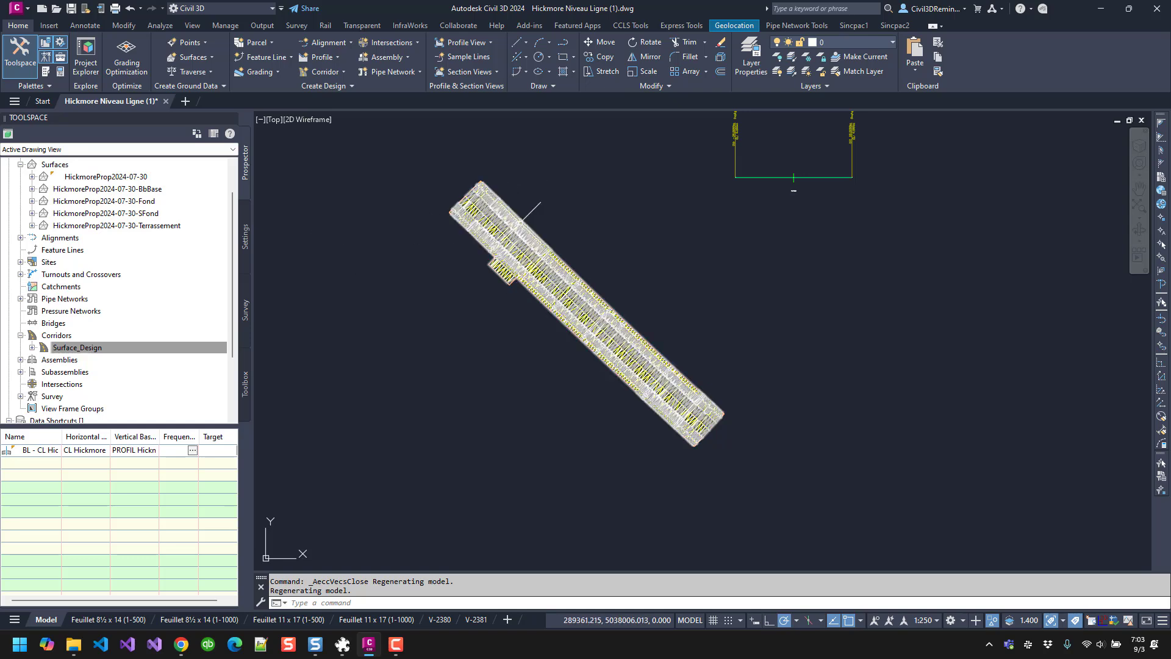
pyautogui.press('Escape')
pyautogui.press('Escape')
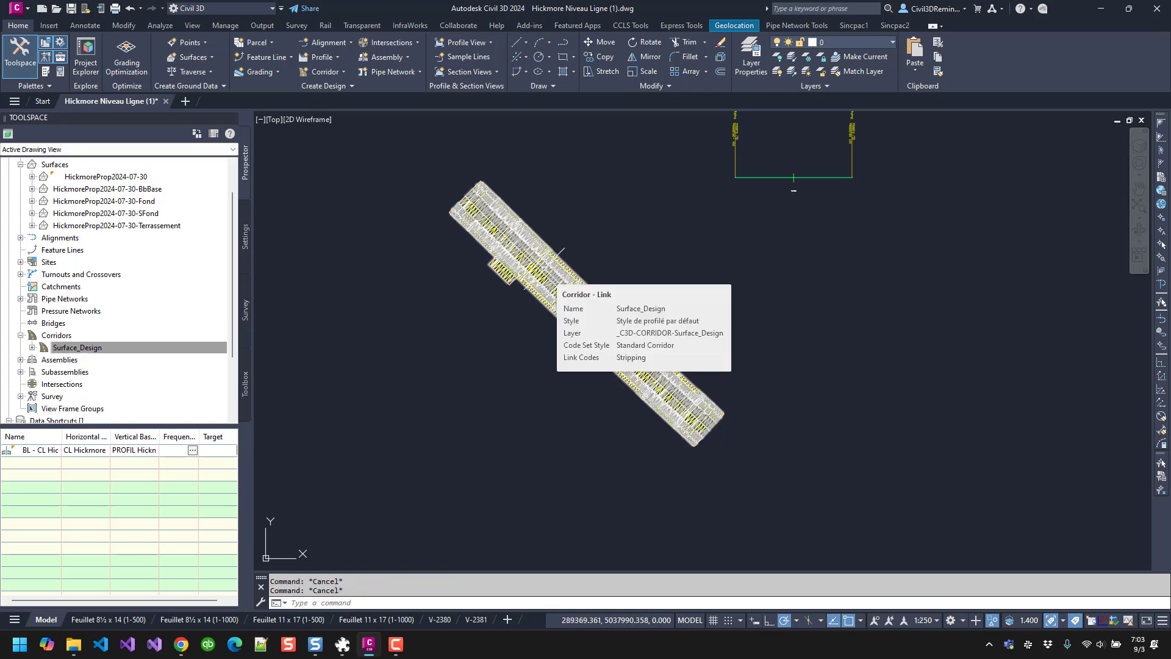